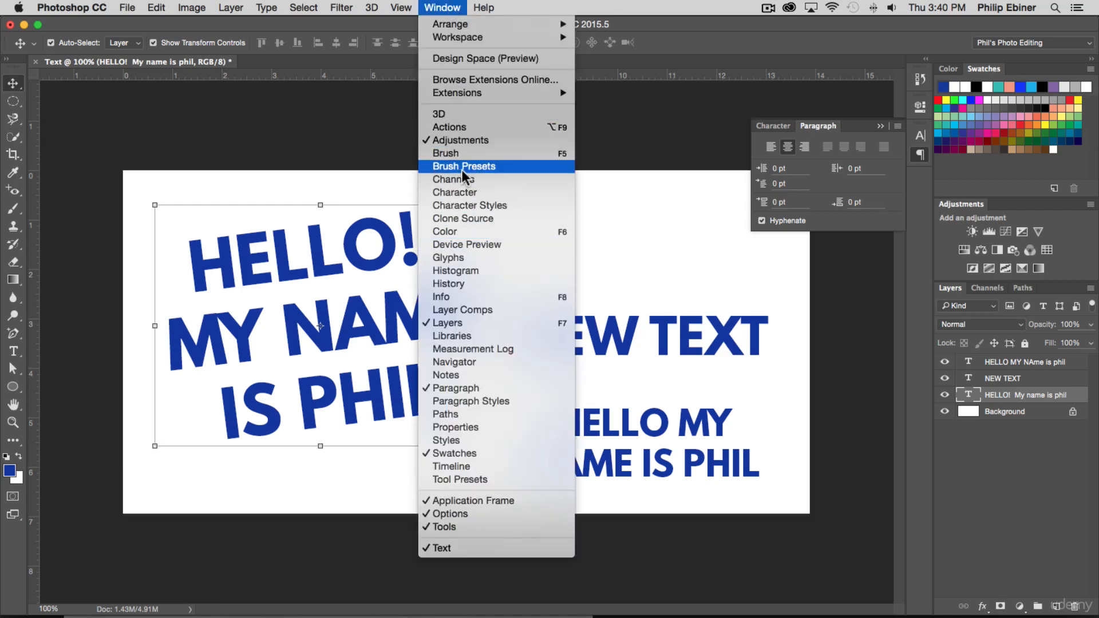
Detach the Paragraph and Character panels from the dock and place them side by side over the upper part of the canvas
click(823, 128)
drag(823, 128, 598, 95)
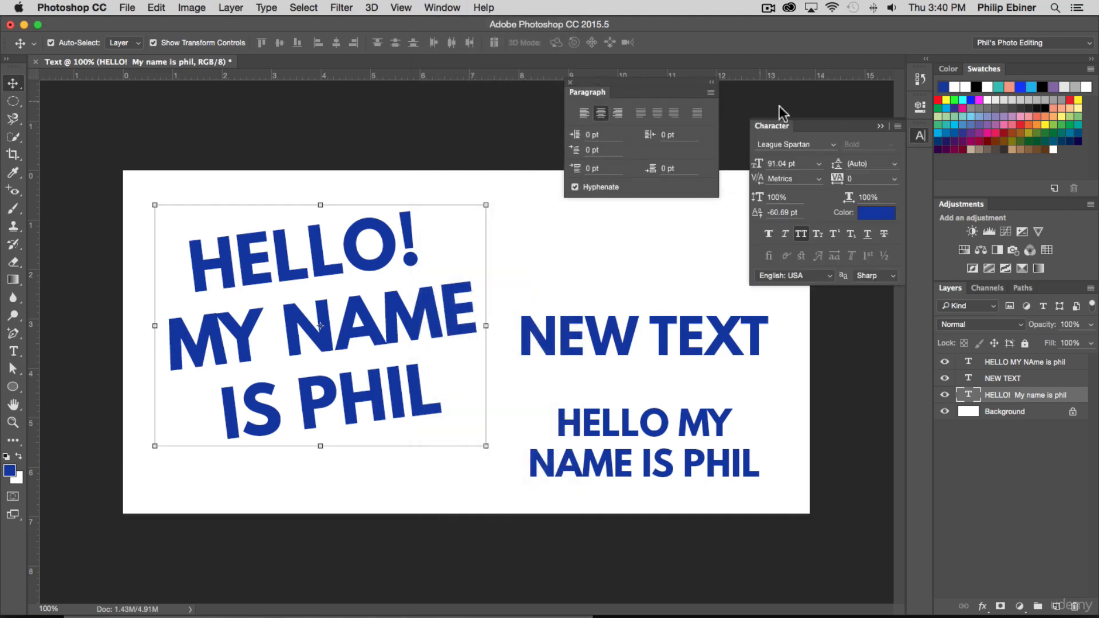
drag(769, 120, 773, 86)
drag(673, 90, 687, 96)
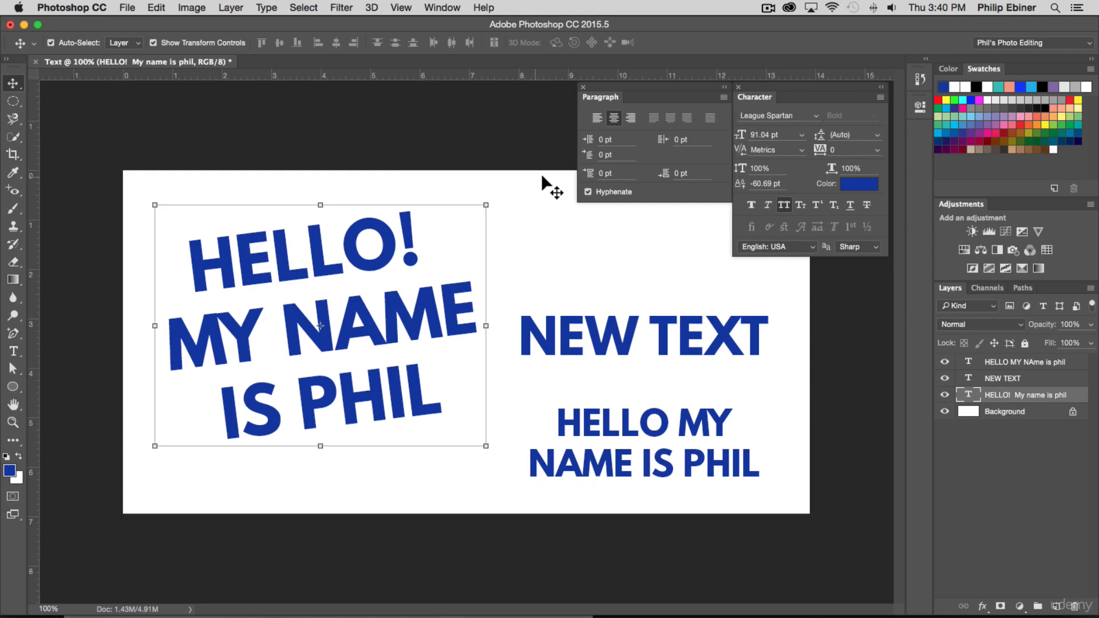
Delete the three existing blue text layers, keeping only the white Background layer
click(687, 337)
key(Delete)
key(Delete)
key(Delete)
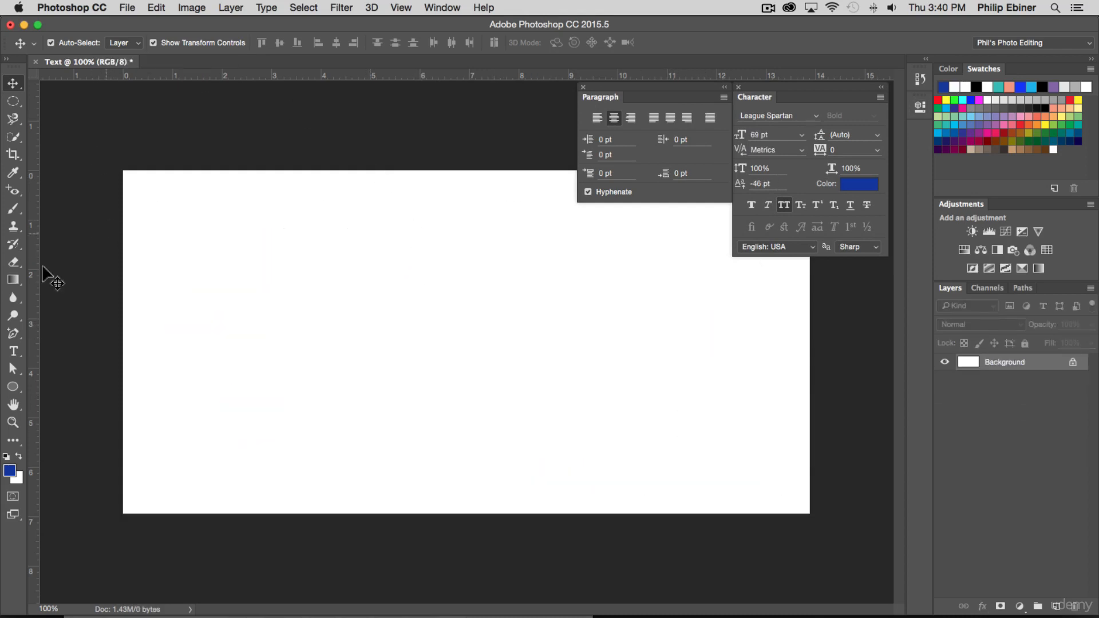
Add the point text "THIS IS TEST TEXT" in League Spartan at 69 pt and move it to the middle of the canvas
click(13, 351)
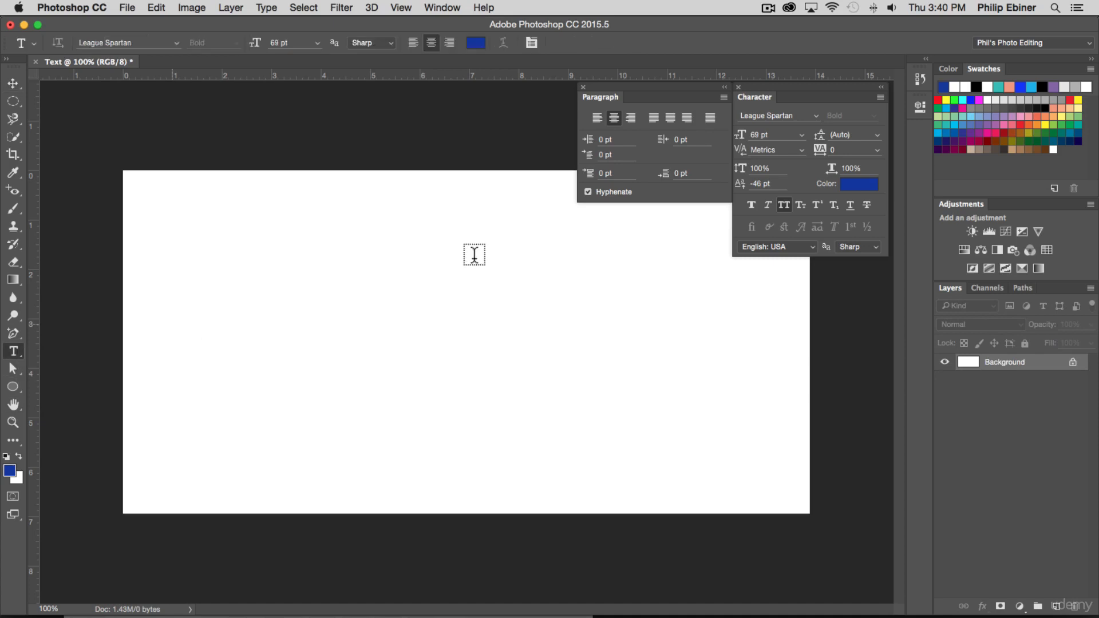
click(266, 294)
text(T)
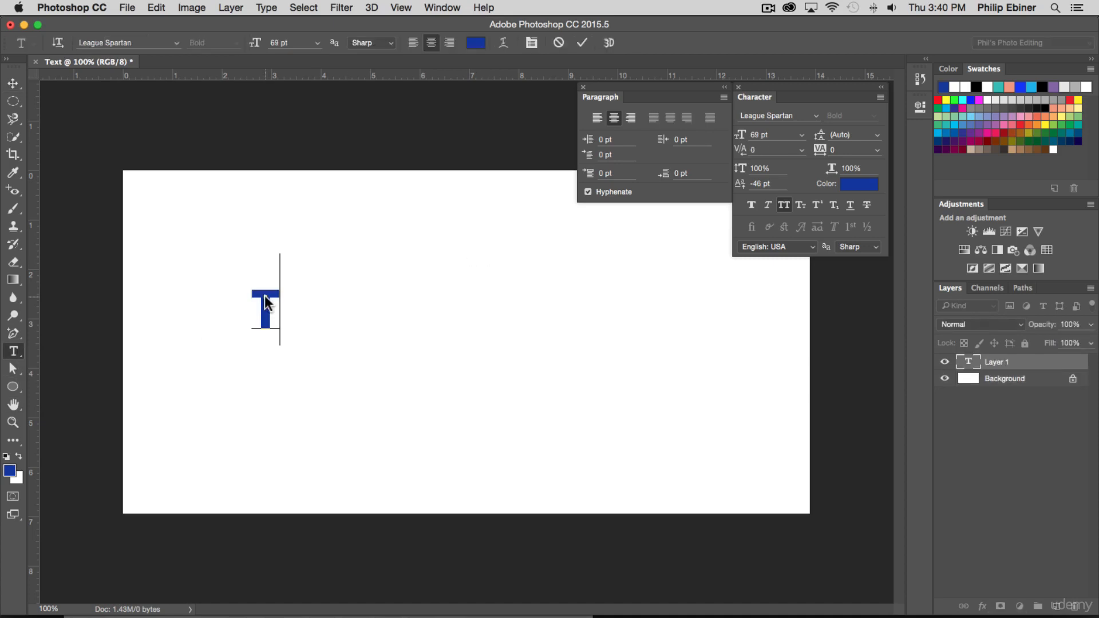
text(HIS IS TEST TEXT)
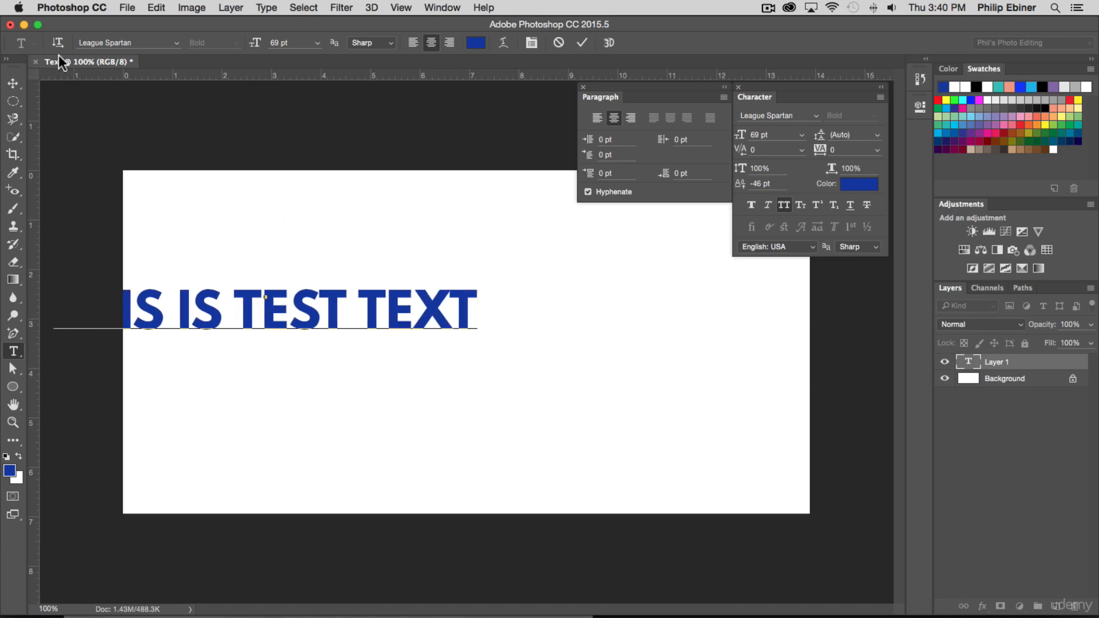
click(14, 84)
drag(387, 336, 590, 362)
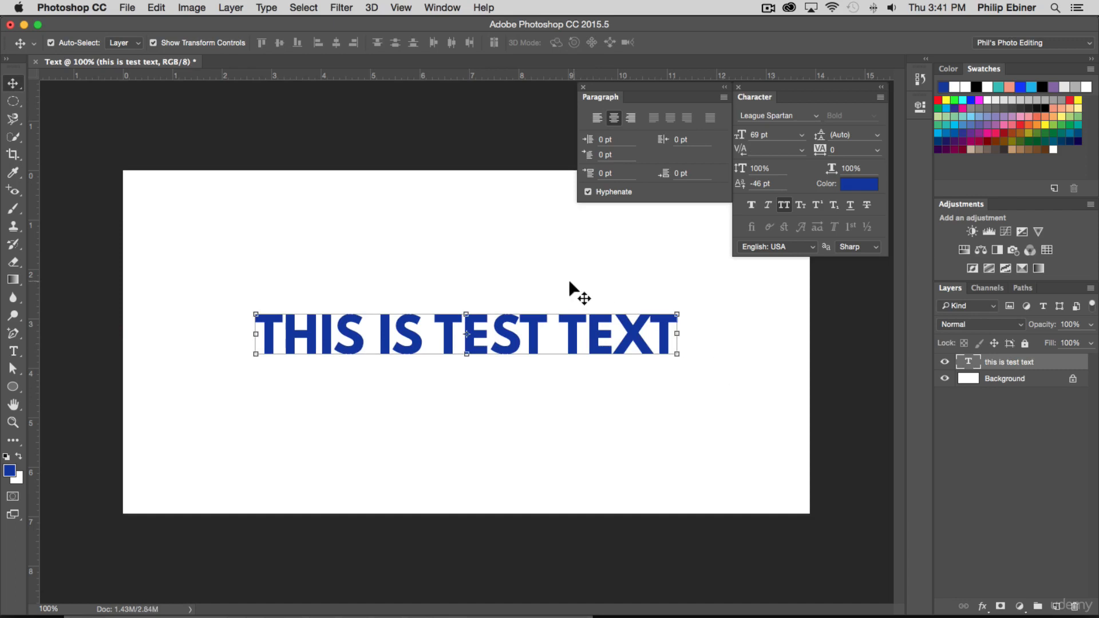
Insert a line break before "TEST TEXT" to split the text into two lines, and commit the edit
double_click(434, 338)
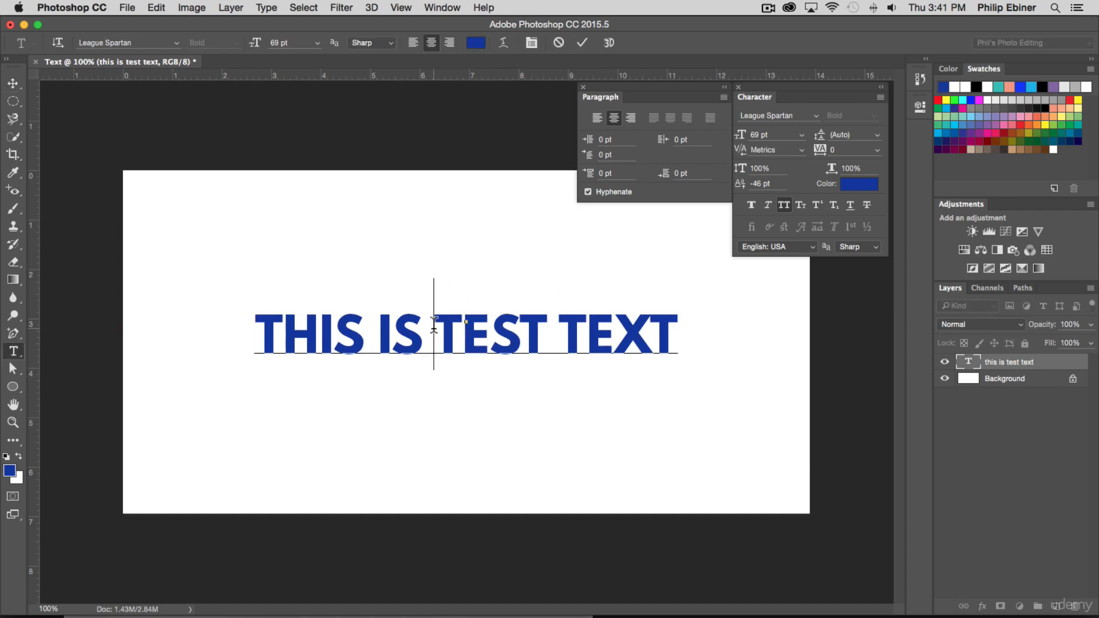
key(Return)
click(13, 83)
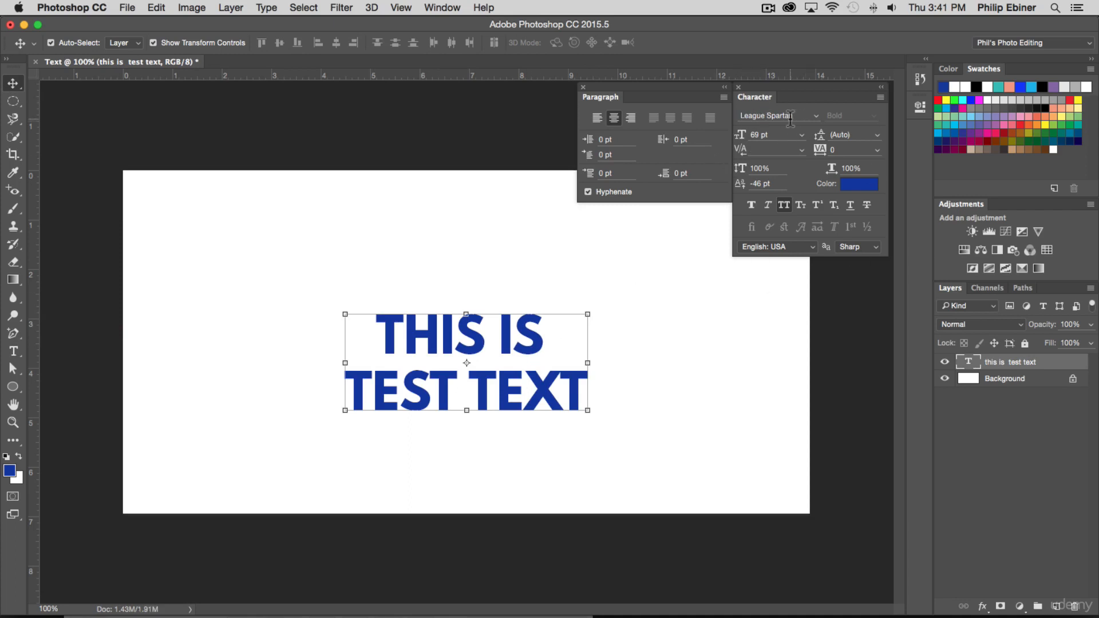
Try a tight leading and a wide leading of 142 pt on the two-line text, and restore Auto leading
click(833, 135)
text(24)
key(Return)
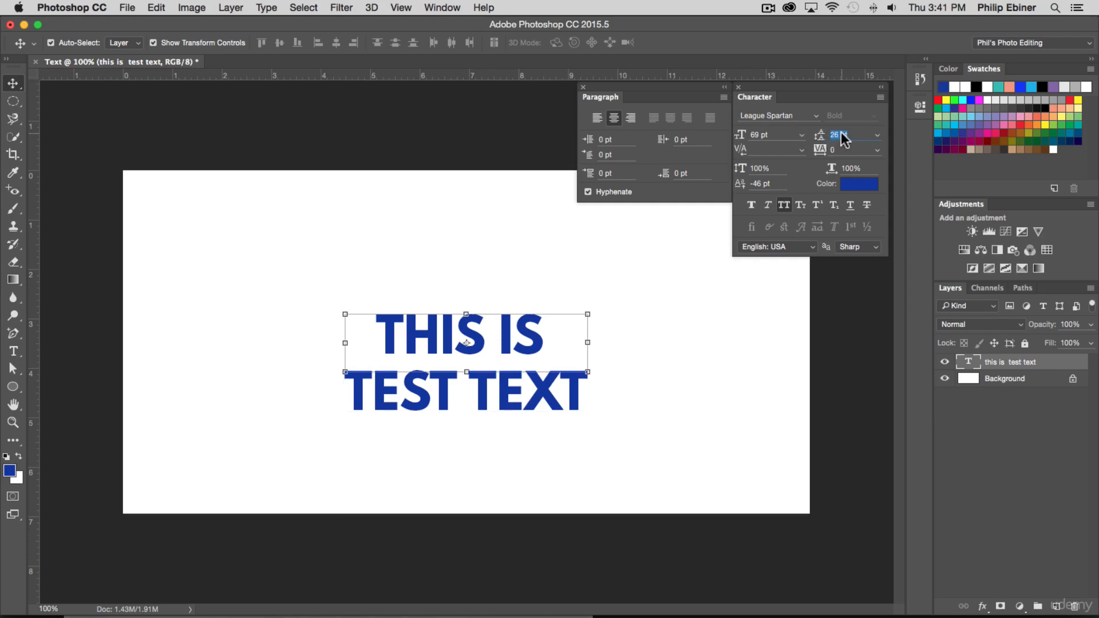
drag(824, 137, 861, 138)
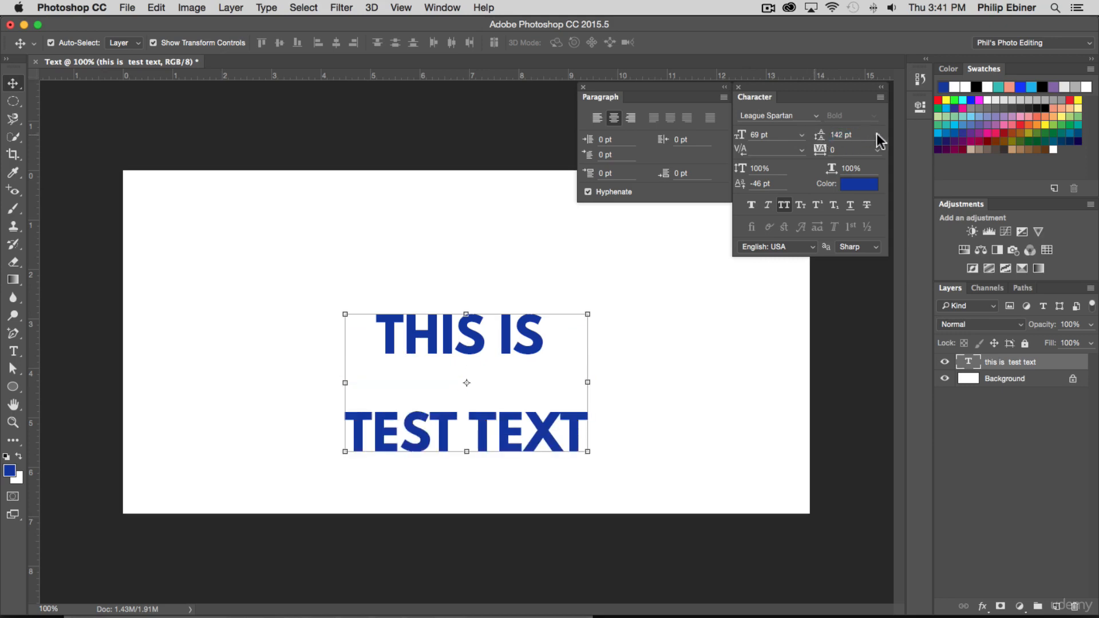
click(877, 135)
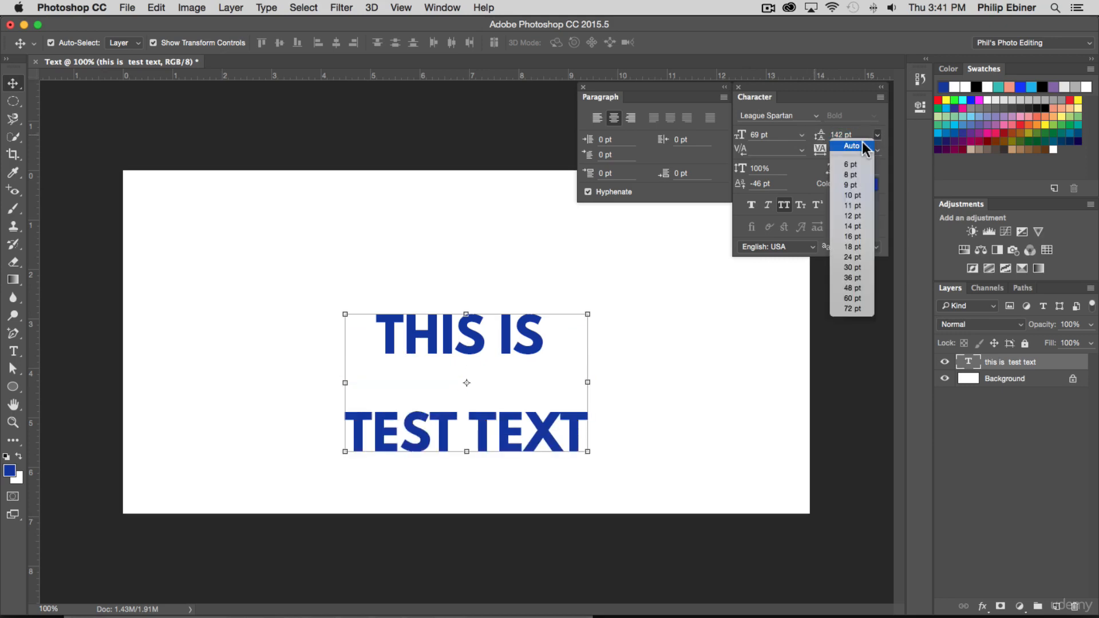
click(862, 147)
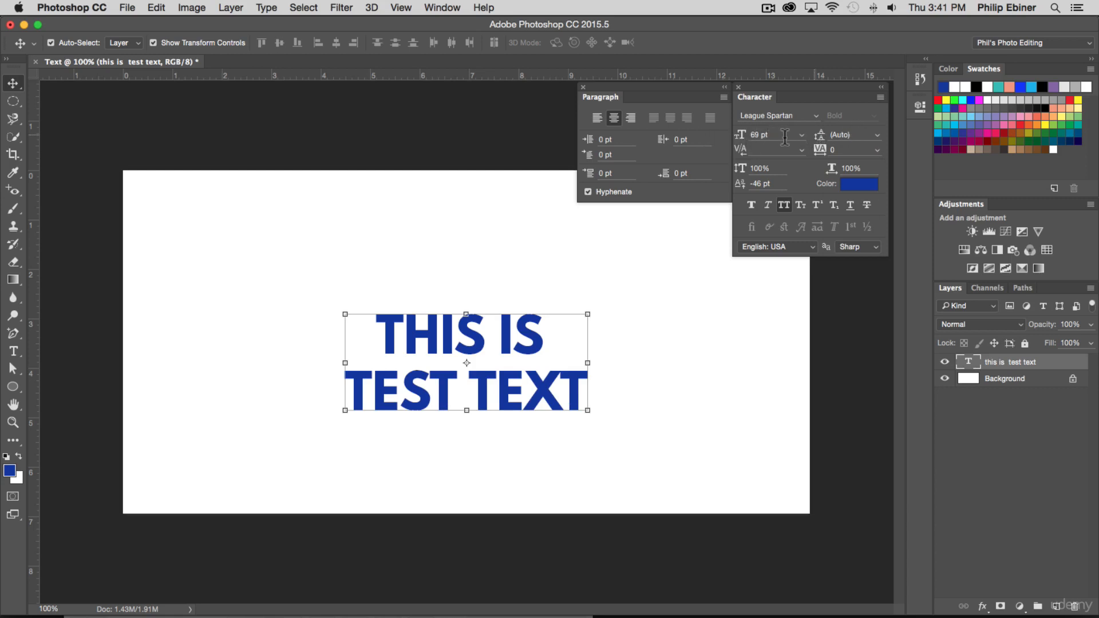
Try leading values of 90 pt and 30 pt on the two-line text, and return the leading to Auto
click(853, 136)
click(878, 136)
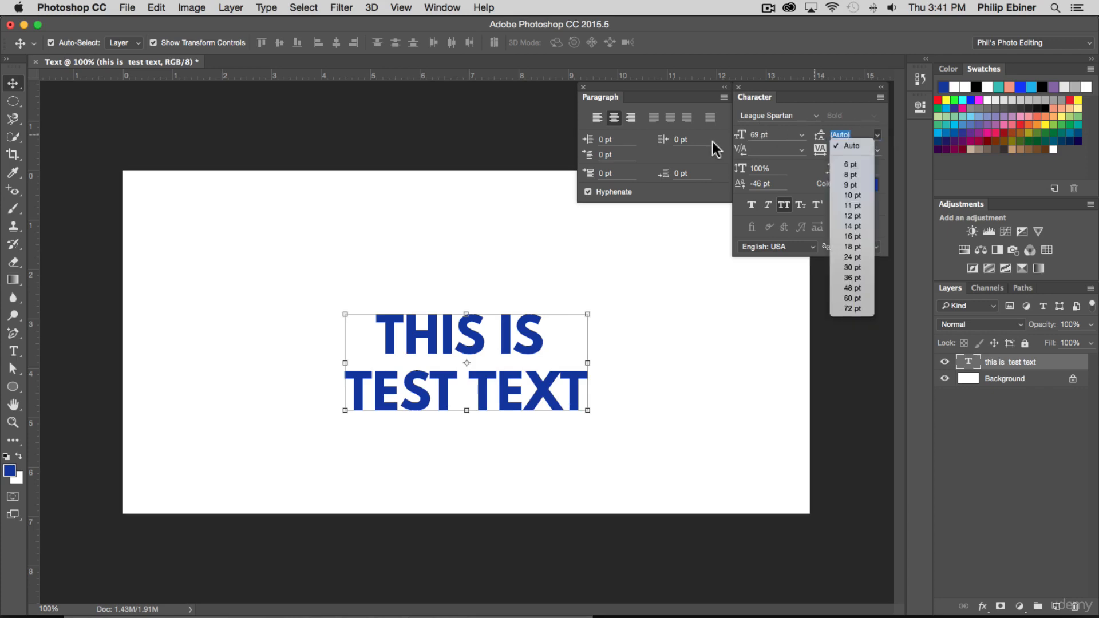
click(860, 122)
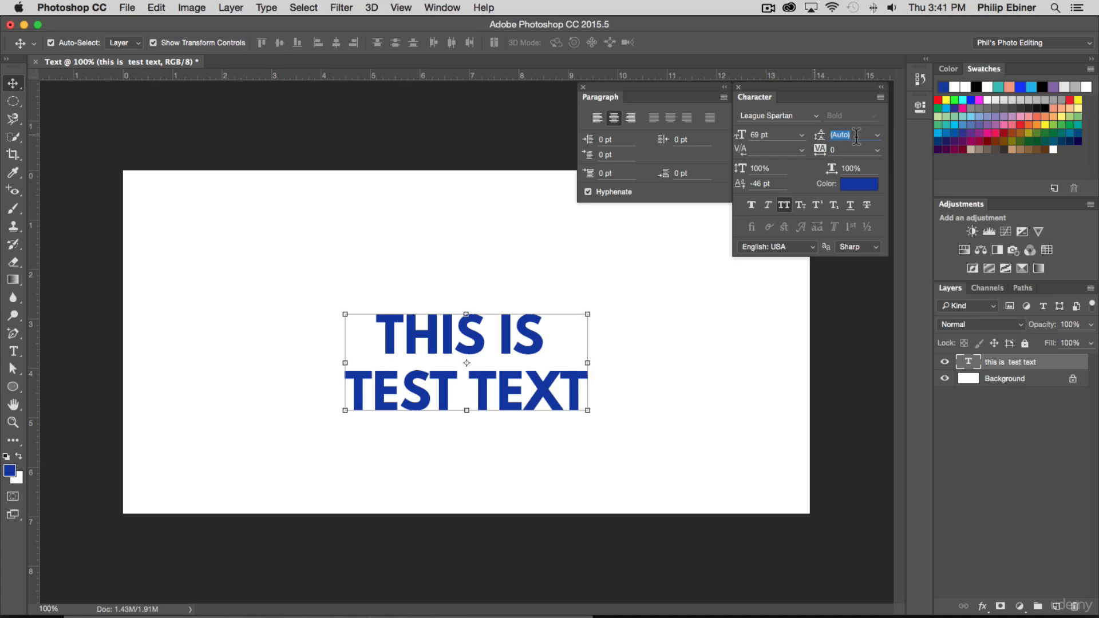
text(90)
key(Return)
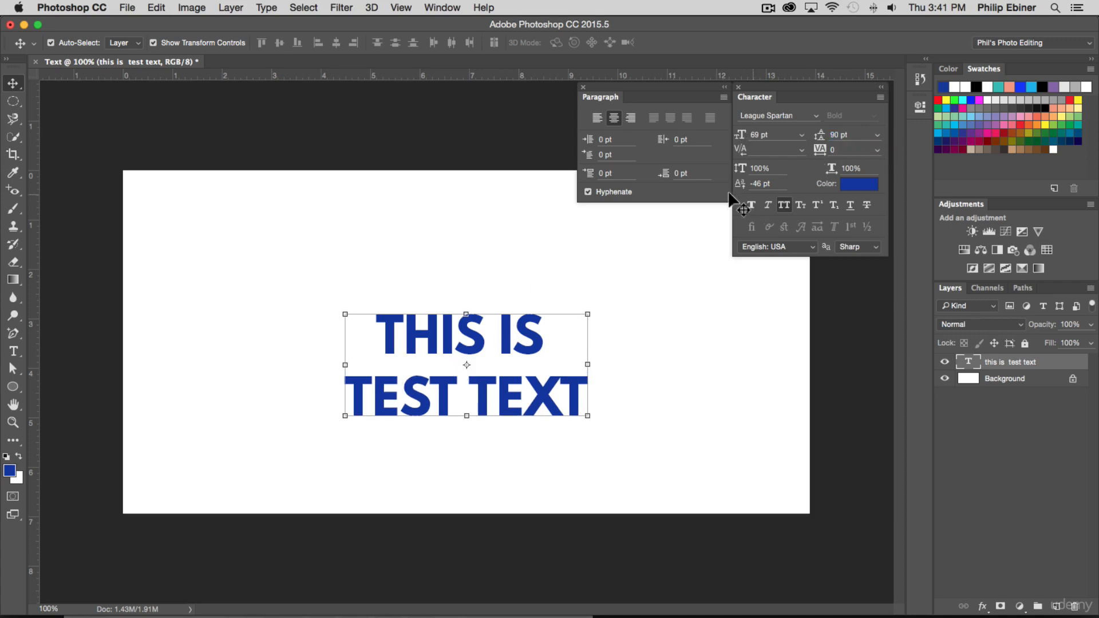
click(850, 135)
text(30)
key(Return)
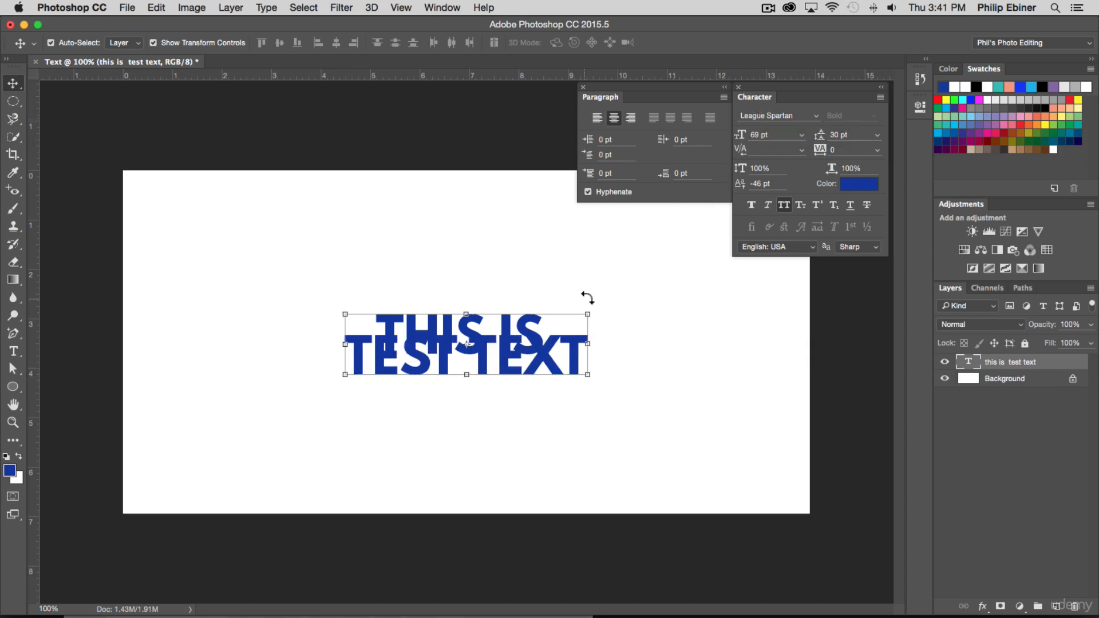
click(879, 135)
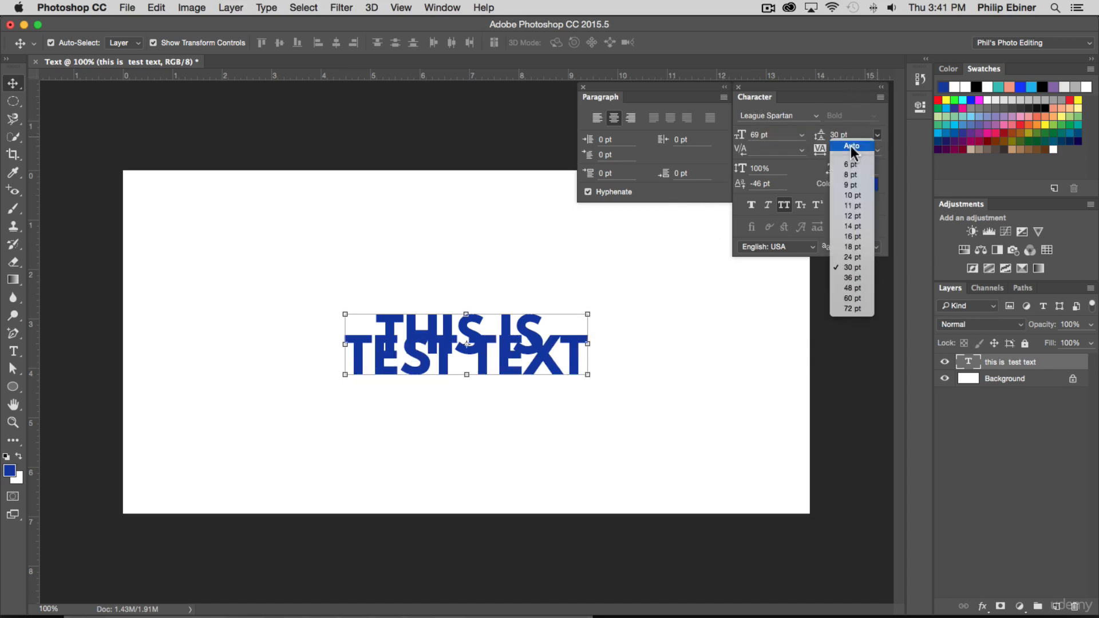
click(850, 146)
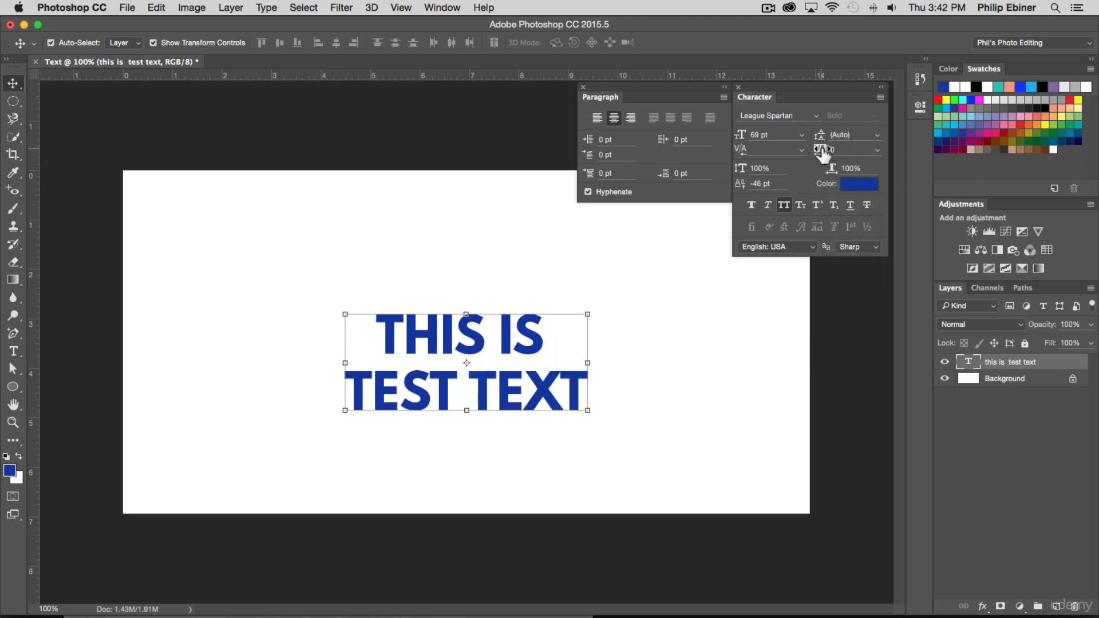
Try a tracking of 200 on the text and reset it to 0
drag(827, 148, 828, 148)
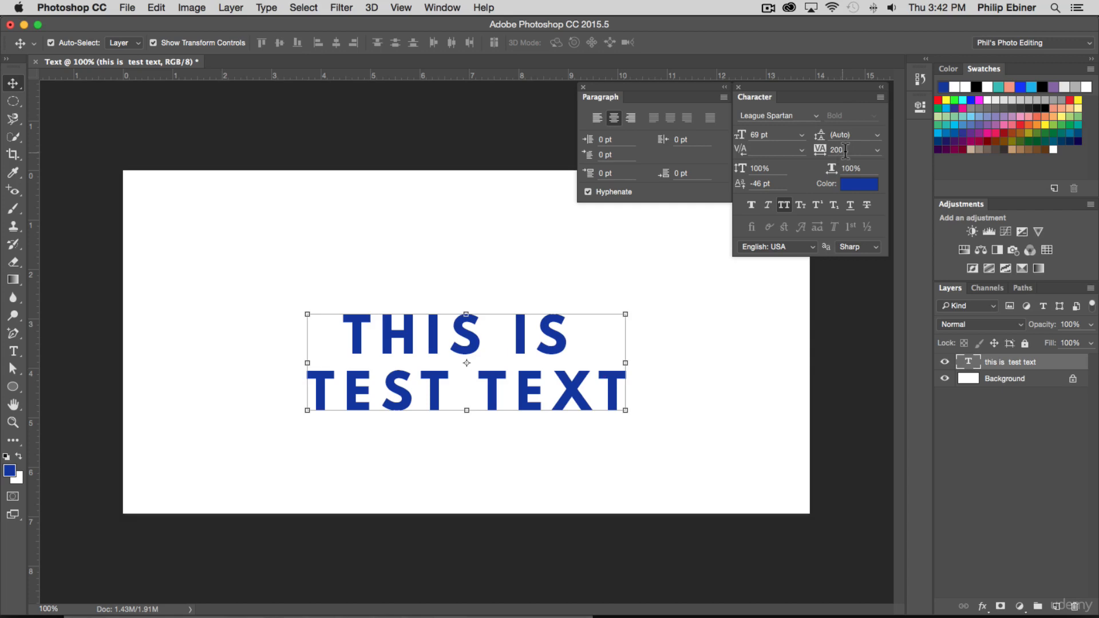
key(Return)
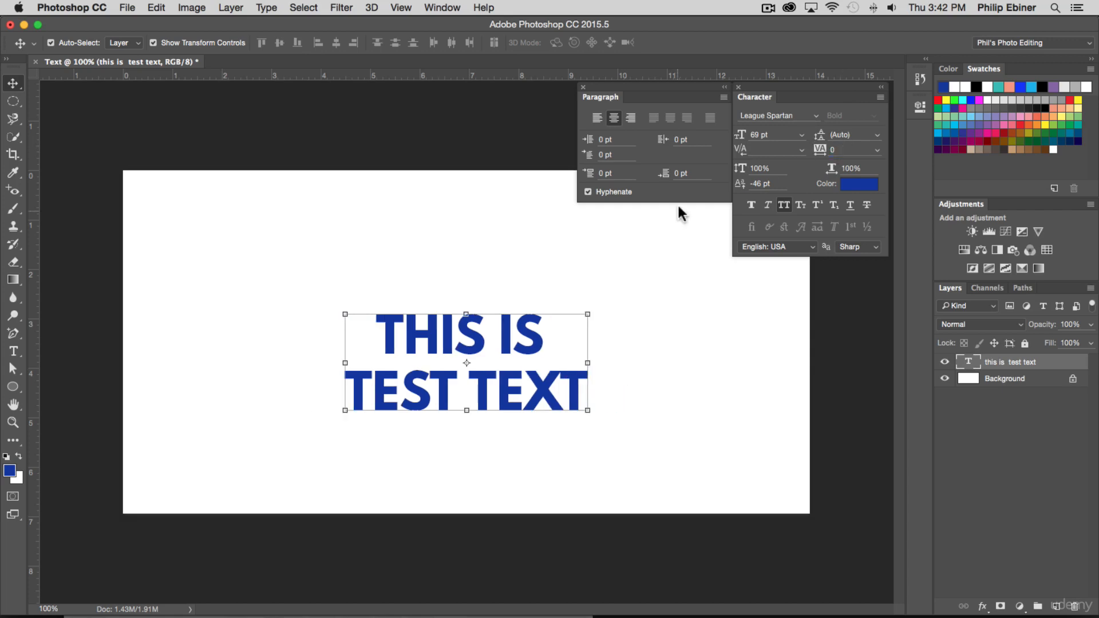
Try a kerning of -750 between the H and I of "THIS" and reset it to 0
key(t)
click(442, 334)
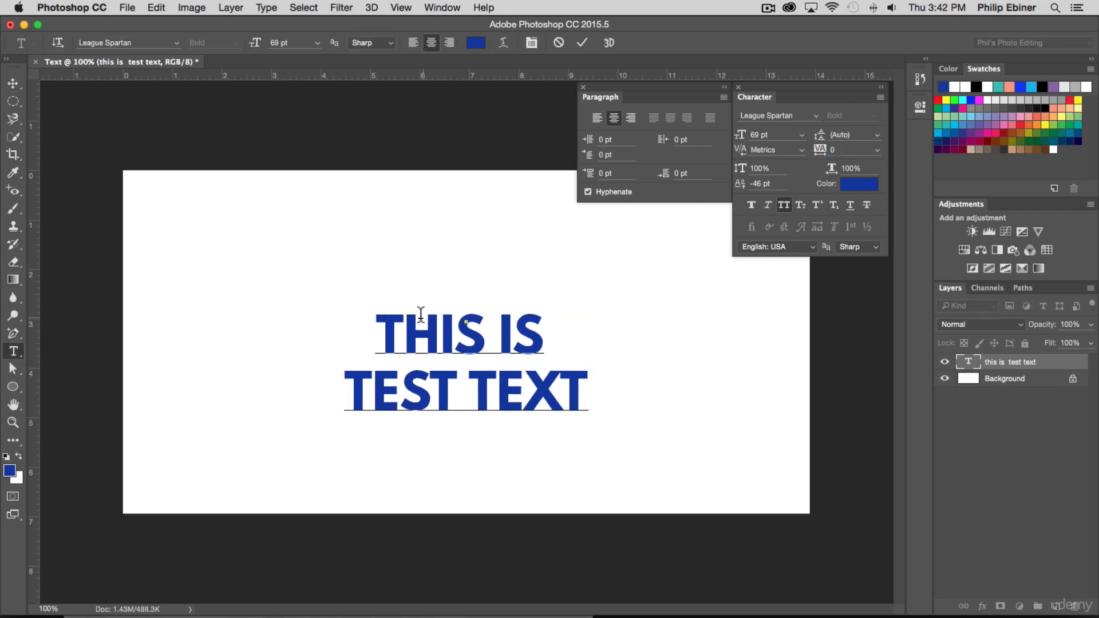
click(439, 321)
drag(743, 152, 674, 147)
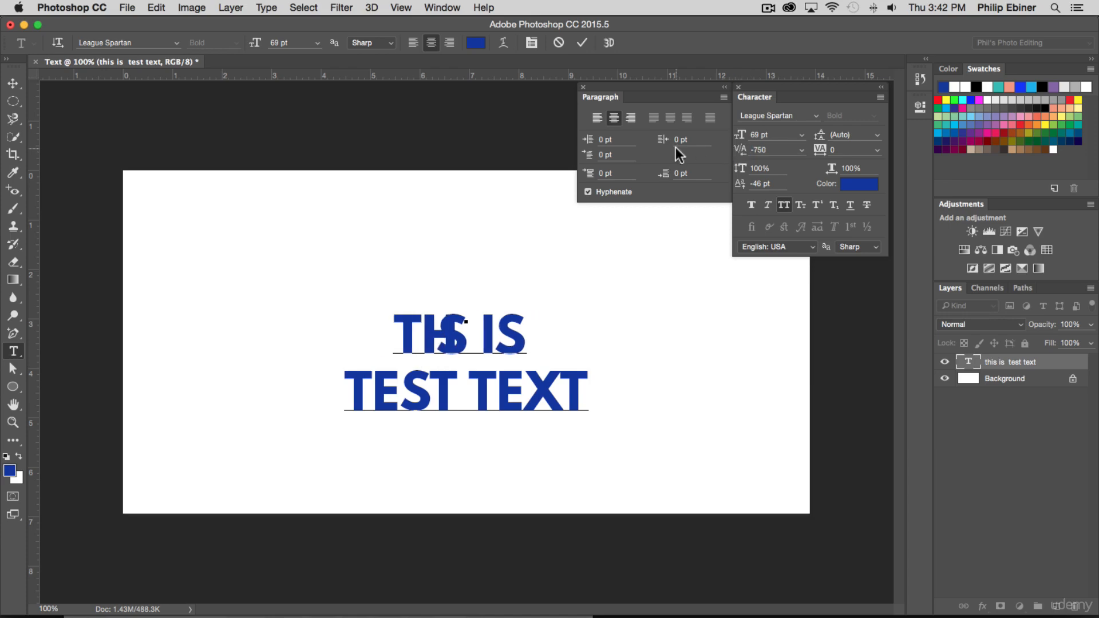
click(761, 150)
text(0)
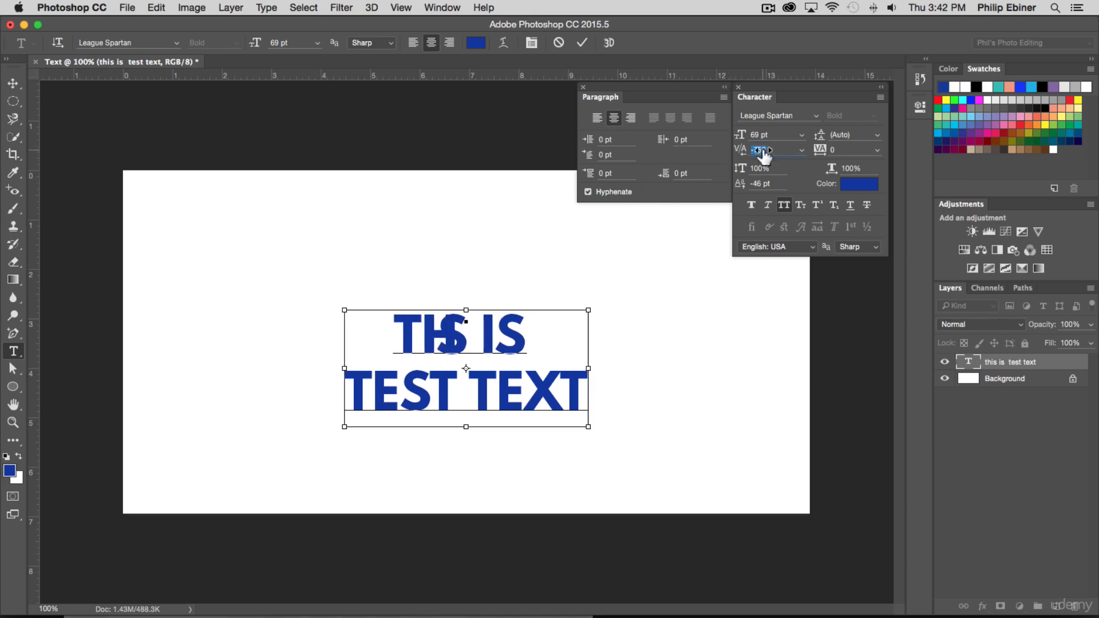
key(Return)
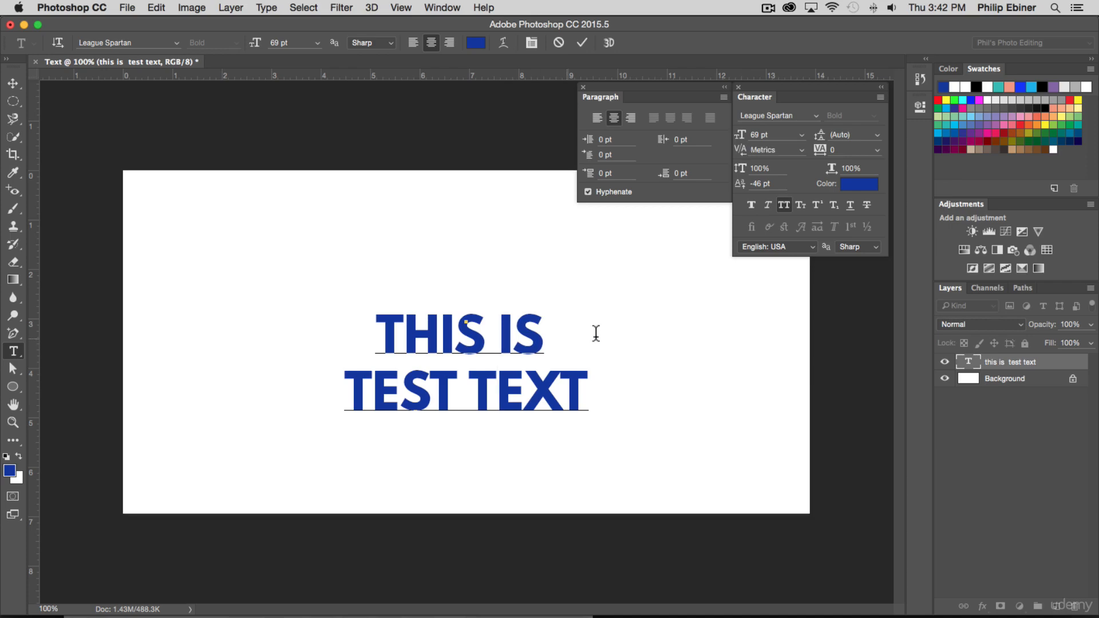
Try a vertical scale of 184% and a wider horizontal scale on all the text, undoing each change
key(super+a)
drag(743, 175, 799, 169)
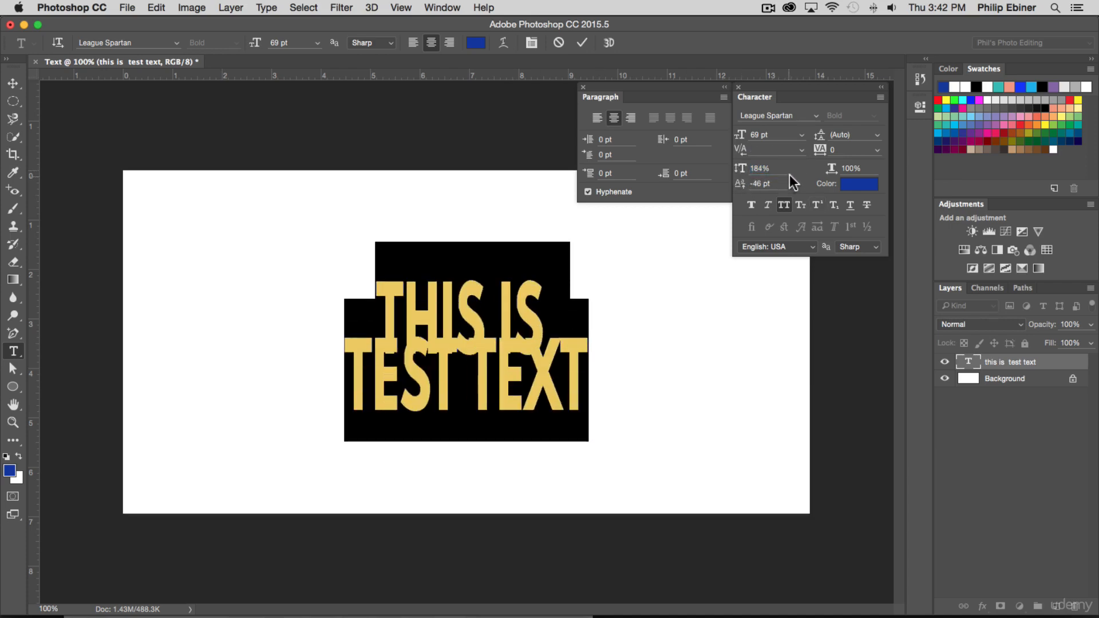
key(super+z)
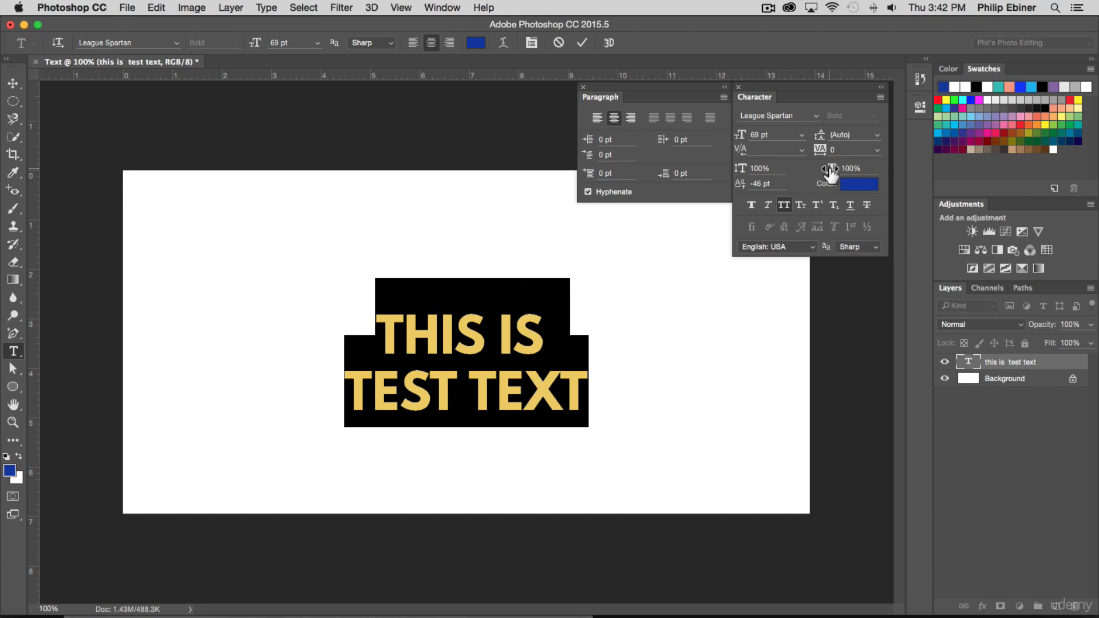
drag(829, 171, 867, 169)
key(super+z)
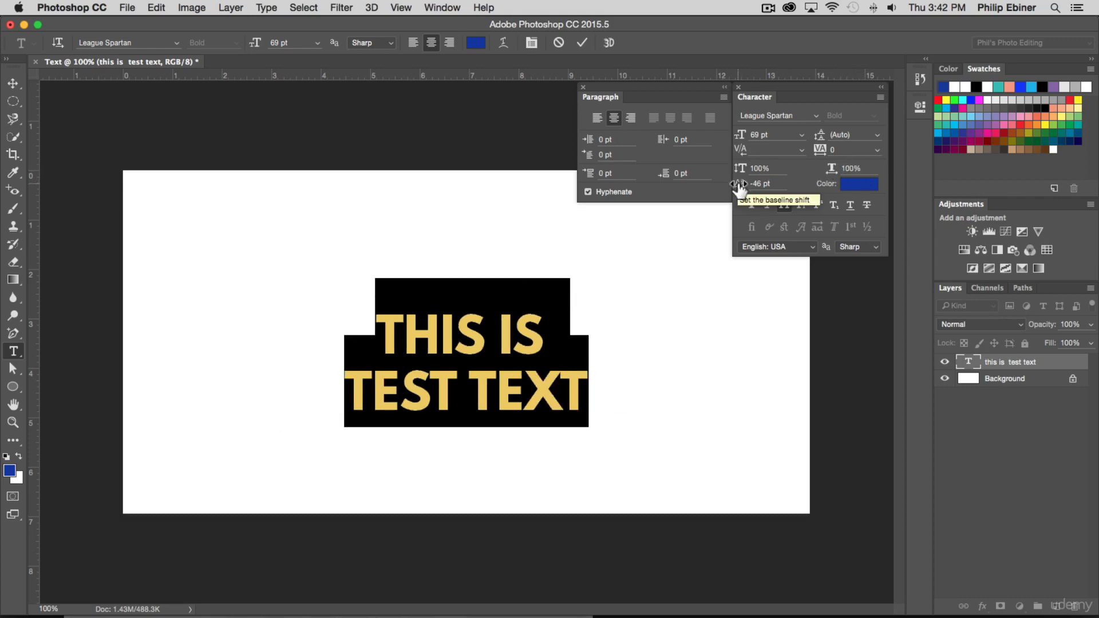
Set the baseline shift of all the selected text to 0 pt
click(760, 183)
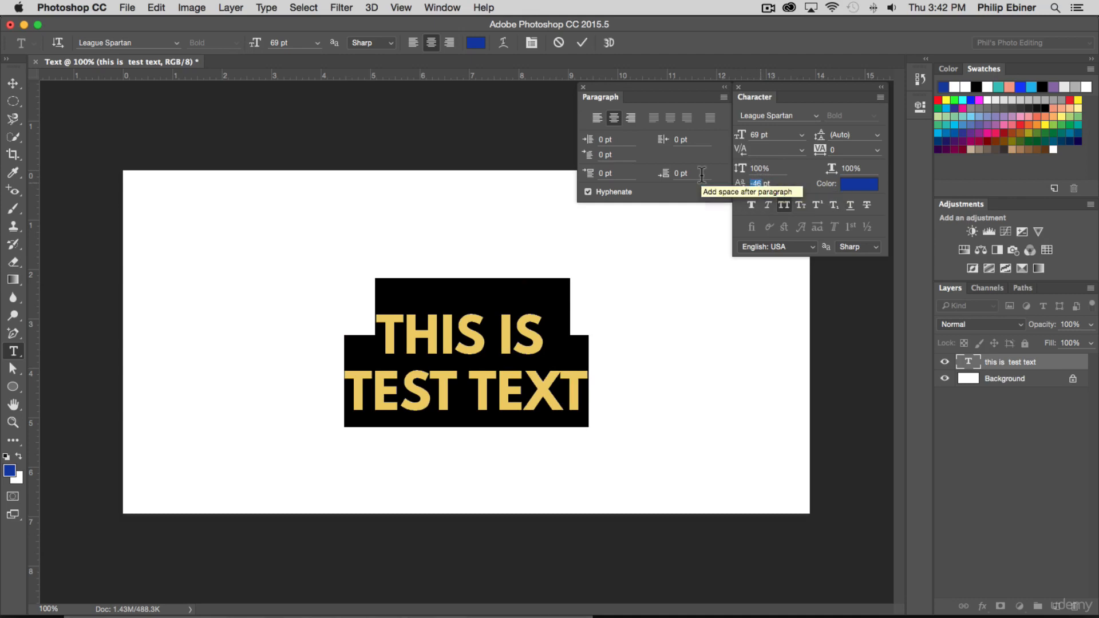
text(0)
key(Return)
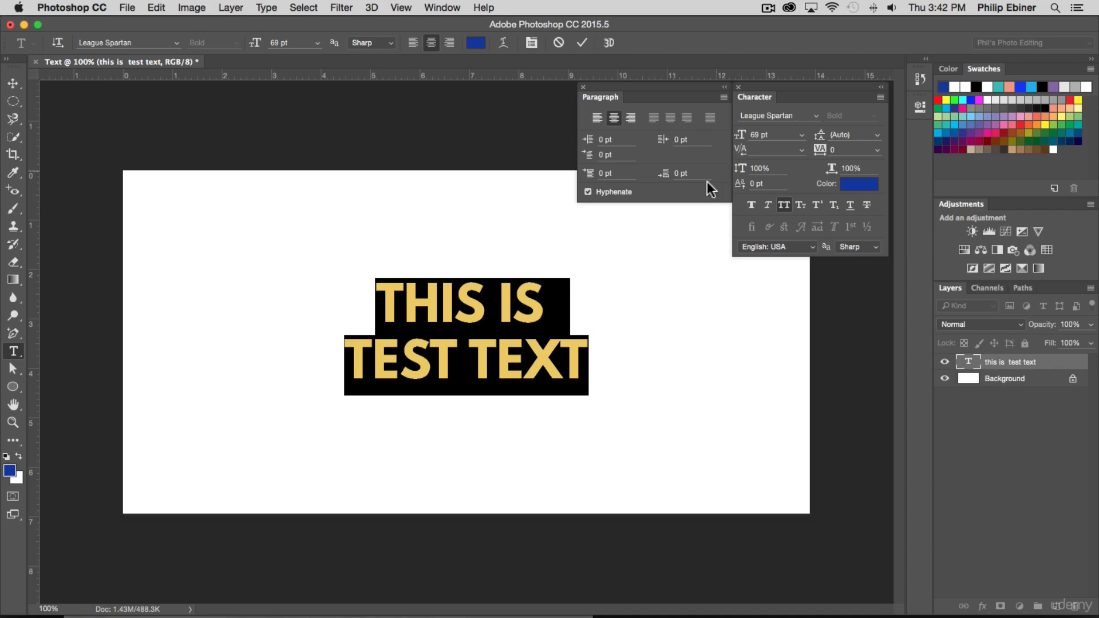
Try lowering the selected text with a baseline shift of -94 pt, and reset the shift to 0 pt
drag(744, 192, 684, 180)
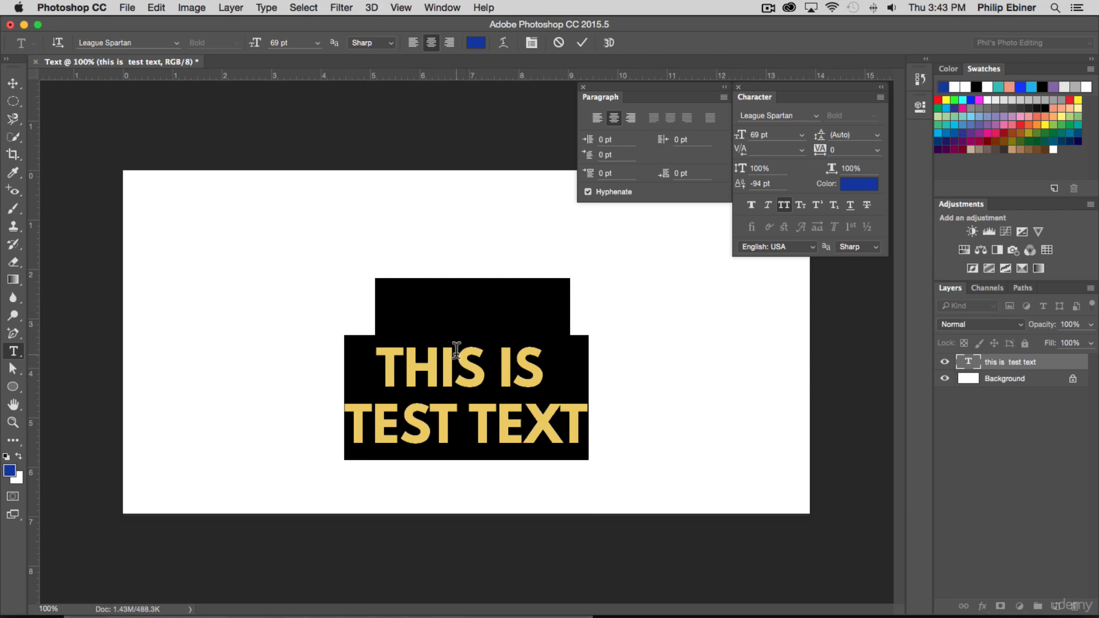
mouse_move(740, 183)
mouse_down()
mouse_move(710, 183)
mouse_move(757, 185)
mouse_up()
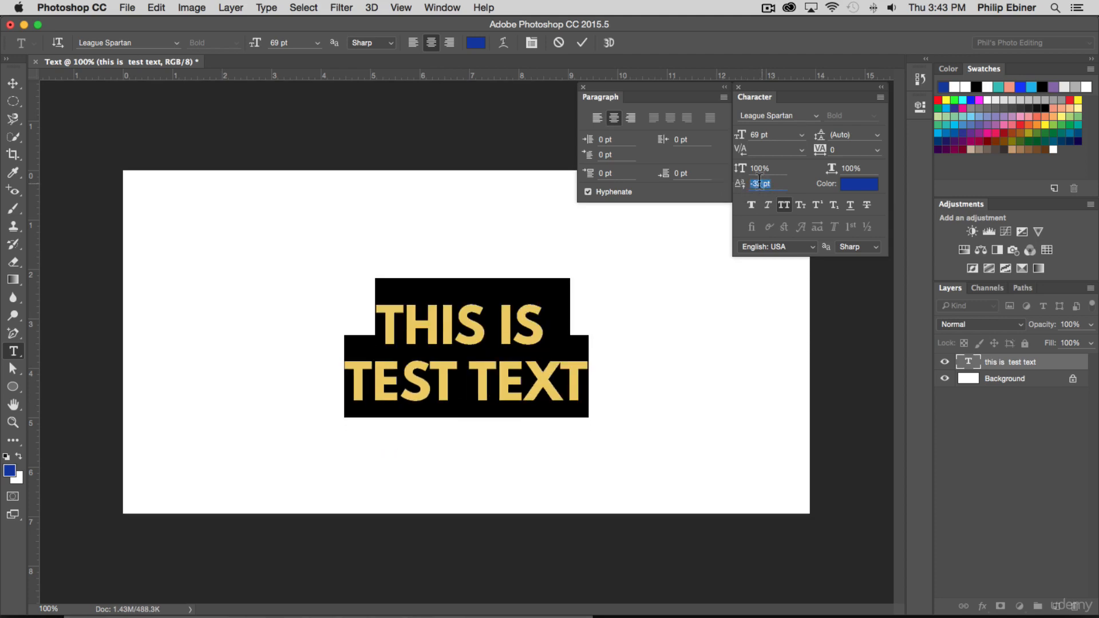
text(0)
key(Return)
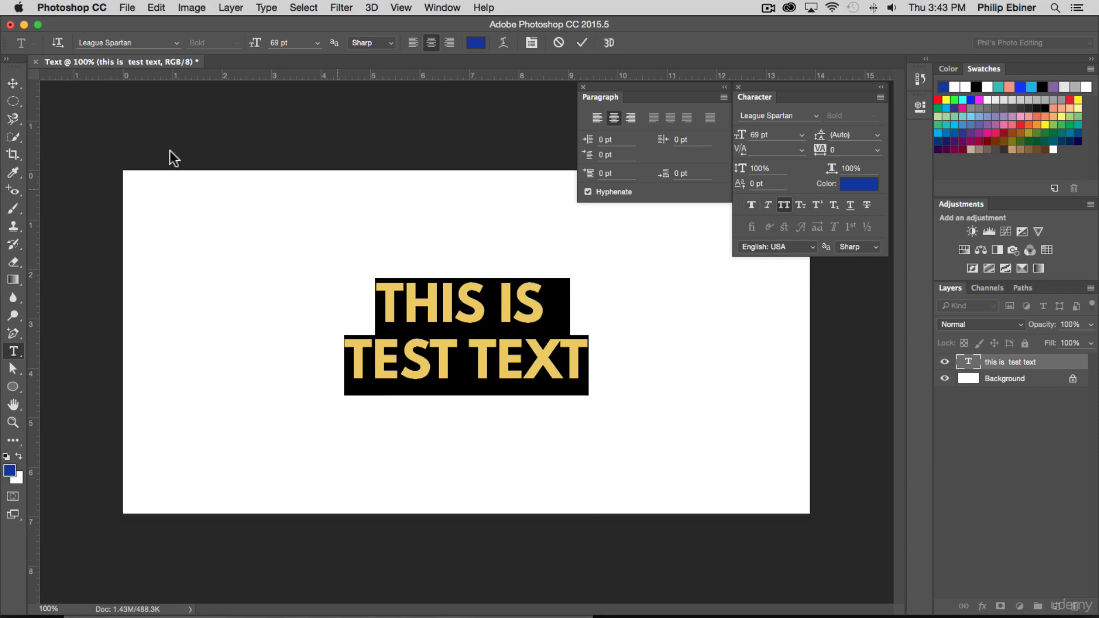
Commit the text edit and check the list of available fonts without changing the font
click(13, 83)
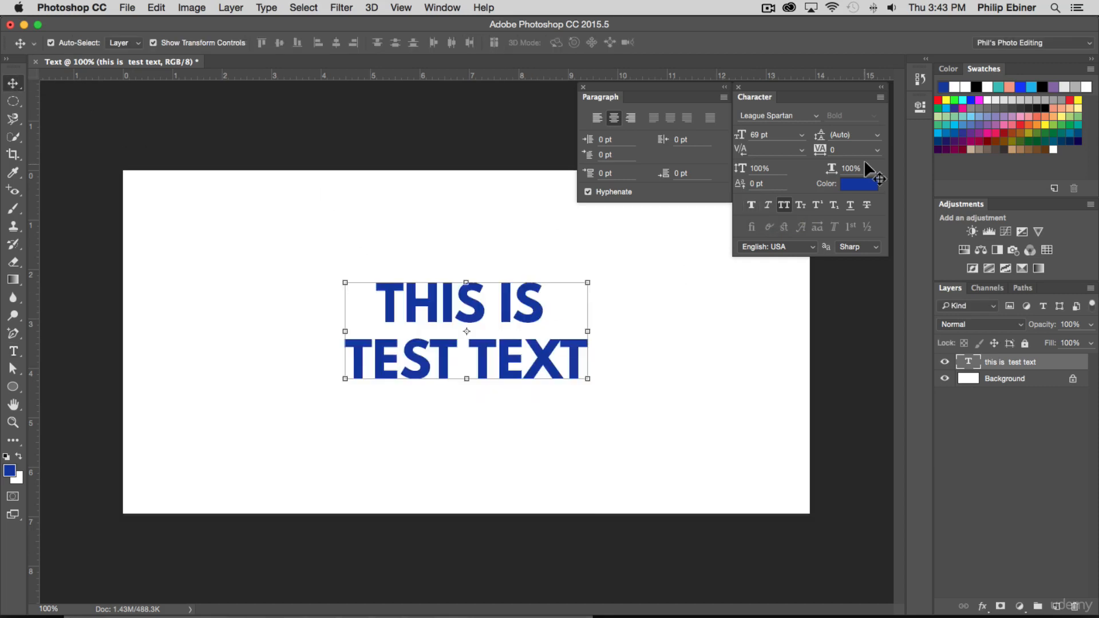
click(815, 115)
click(847, 112)
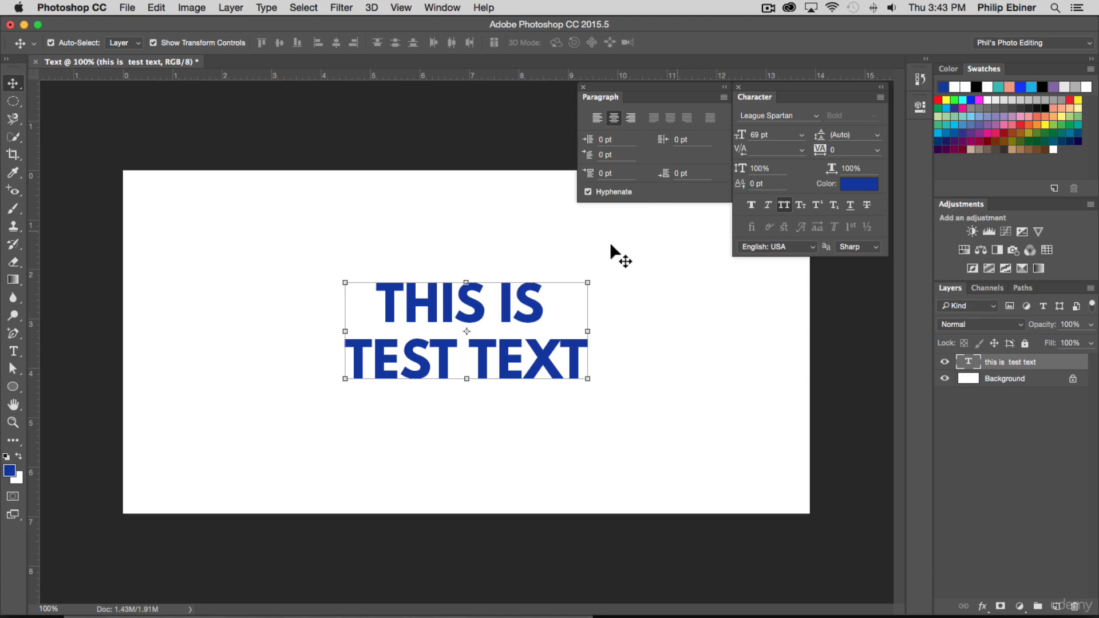
Toggle All Caps off and on for the text layer, and try Small Caps on it
click(785, 207)
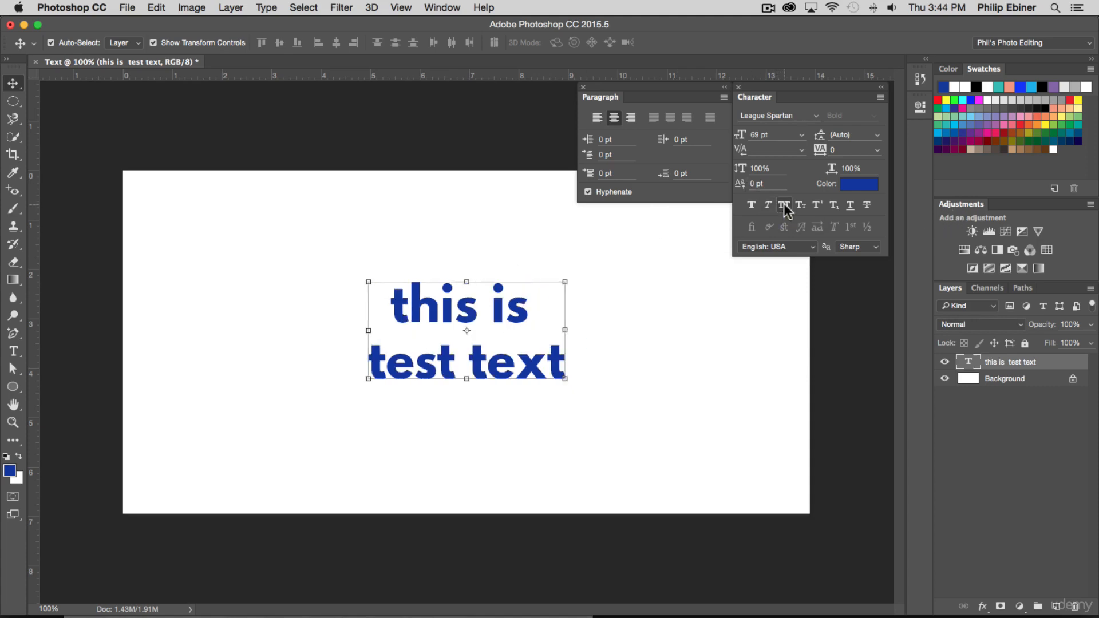
click(785, 206)
click(801, 206)
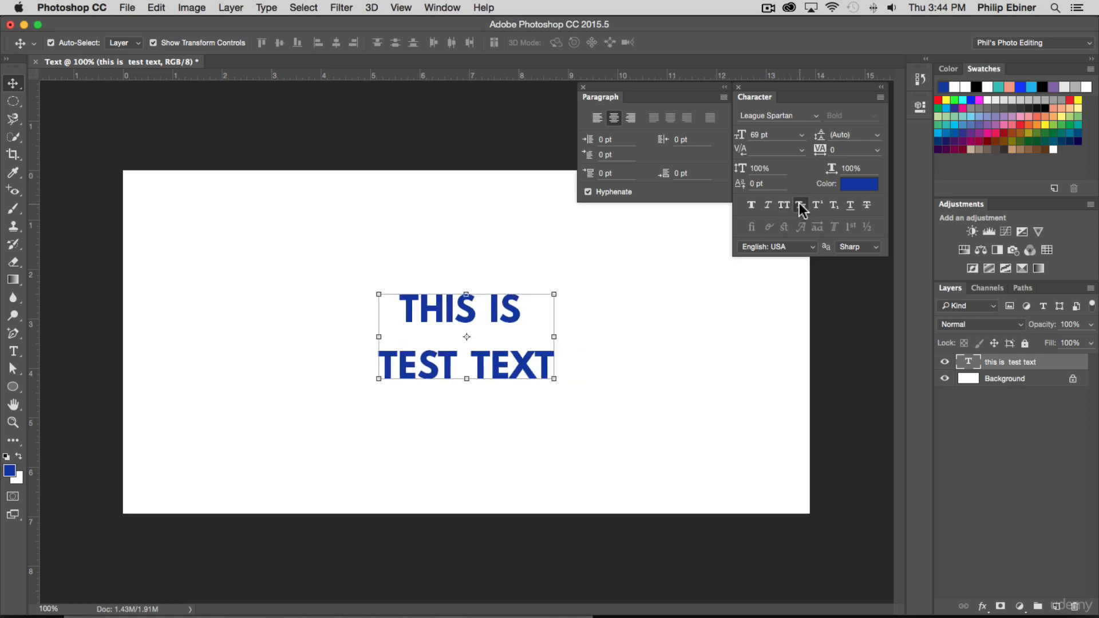
Replace the layer's text with "This Is" on the first line and "A Test Text" on the second
double_click(406, 310)
text(This Is)
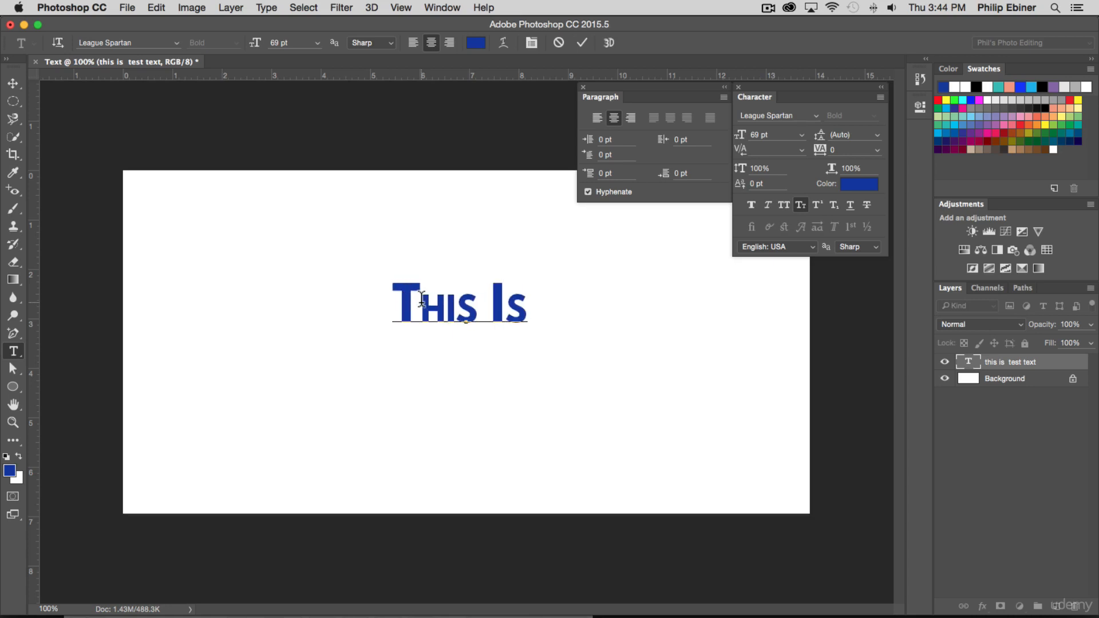
key(Return)
text(A Te )
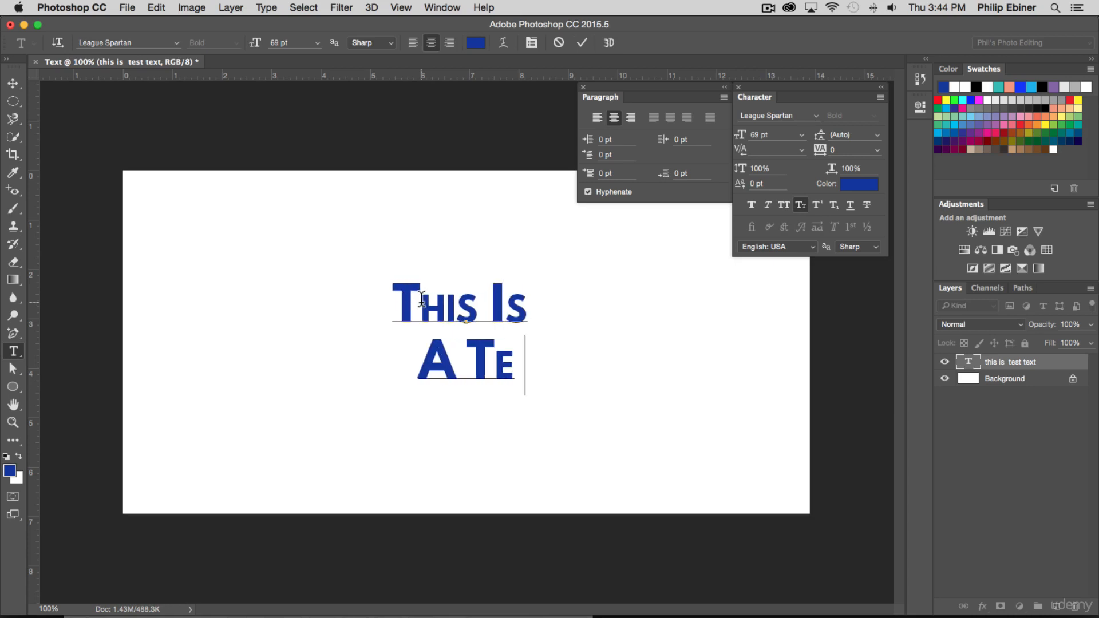
text(st Text)
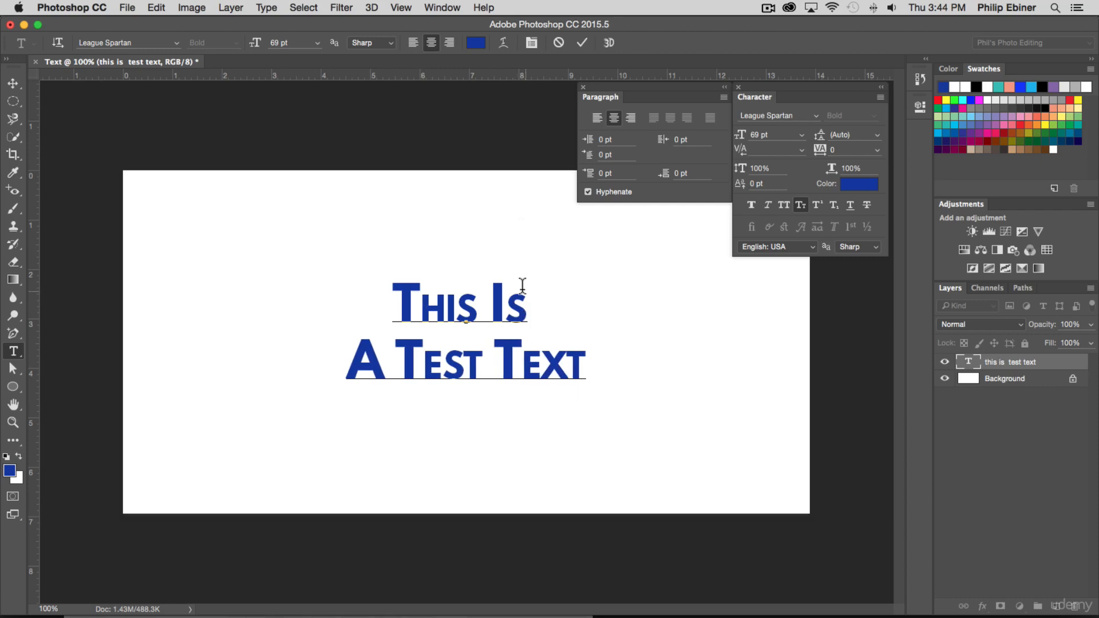
Apply All Caps to all the text and commit it, and try Superscript on the whole layer before undoing that
key(super+a)
click(785, 204)
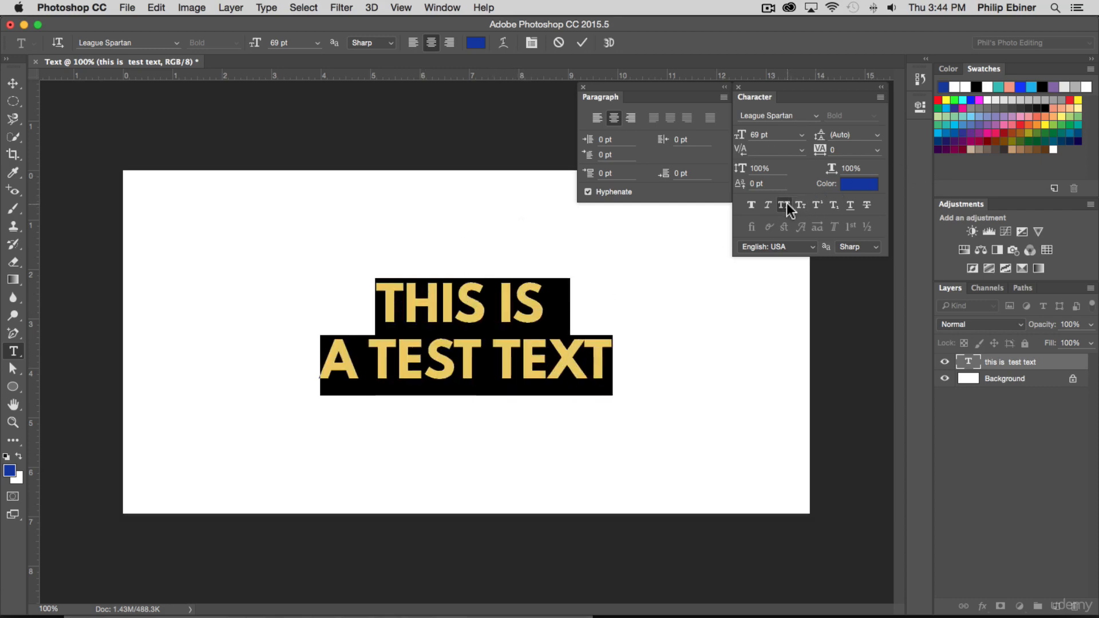
click(16, 80)
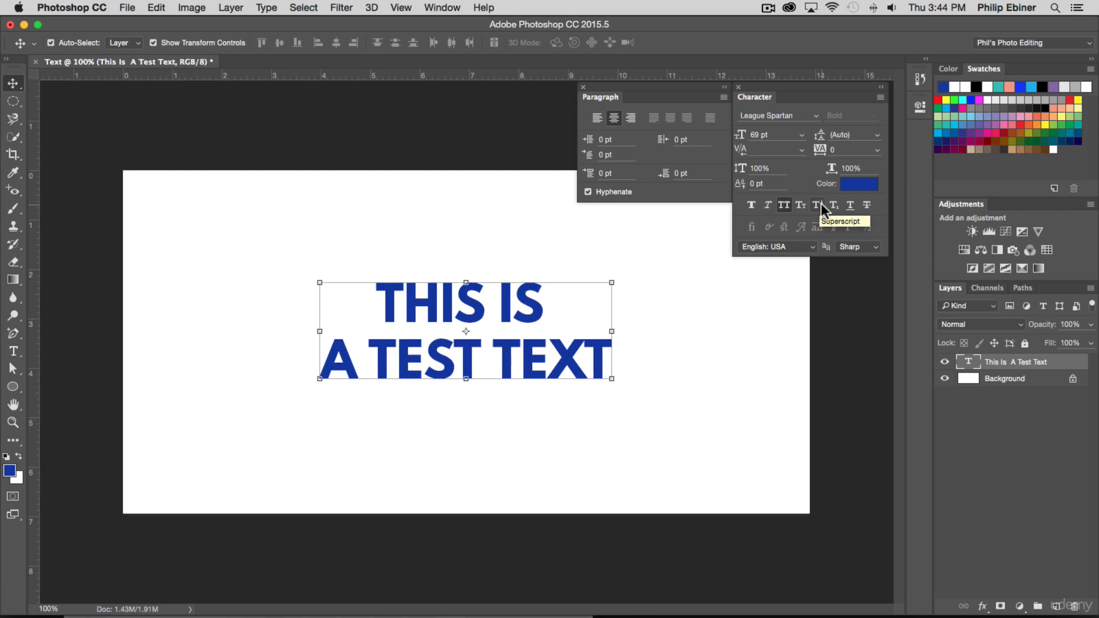
click(821, 204)
key(super+z)
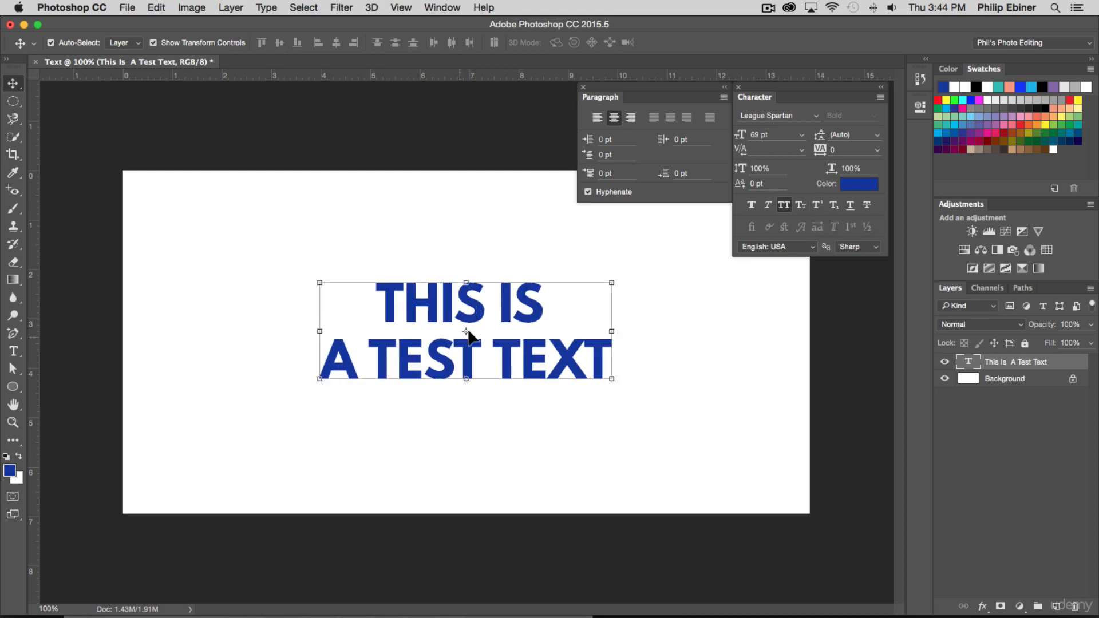
Add a "1" directly after the last word of the second line and make it superscript
double_click(547, 298)
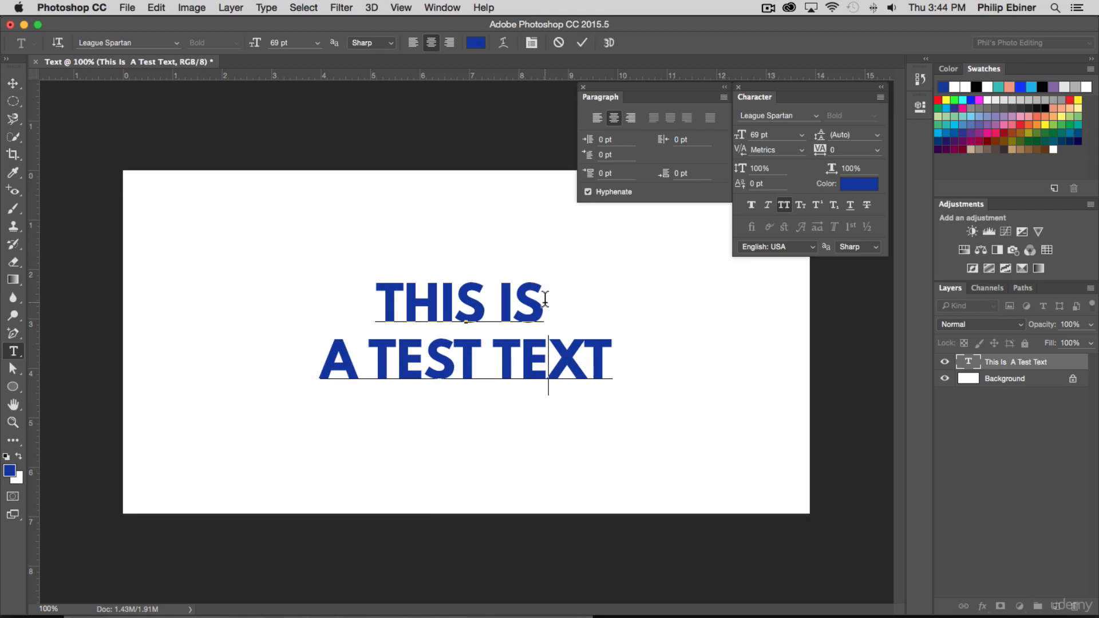
key(Down)
text(1)
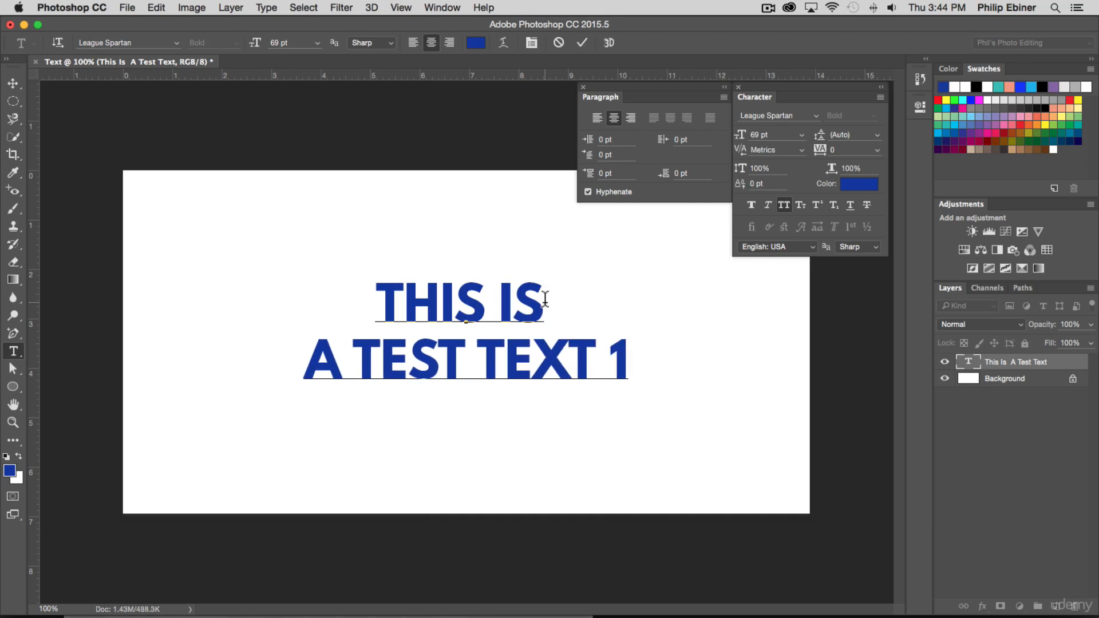
key(BackSpace)
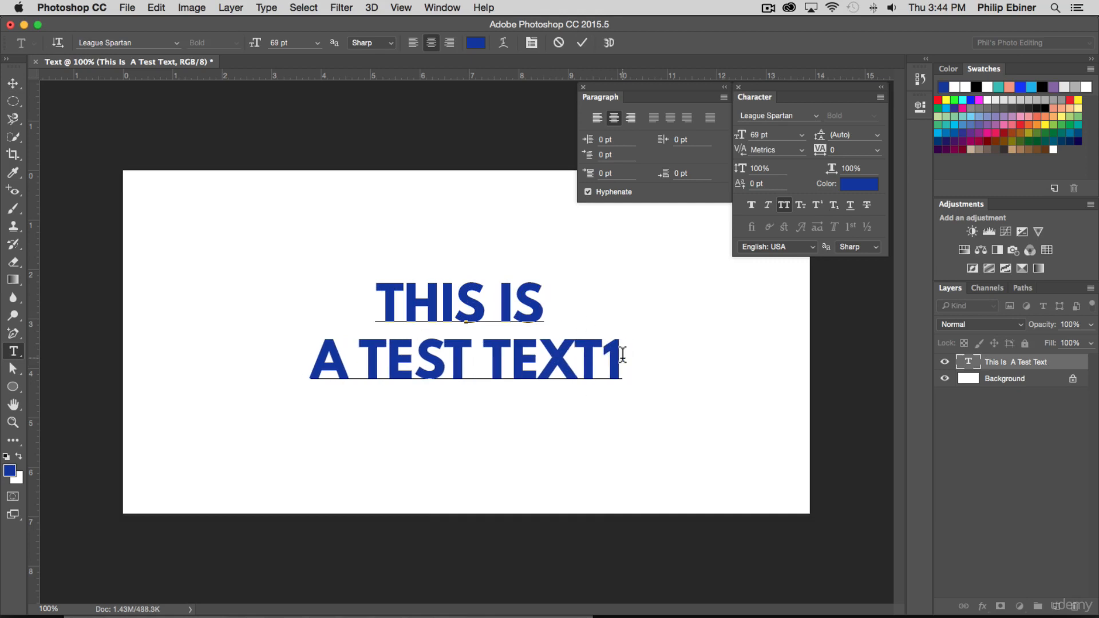
key(shift+Left)
click(818, 206)
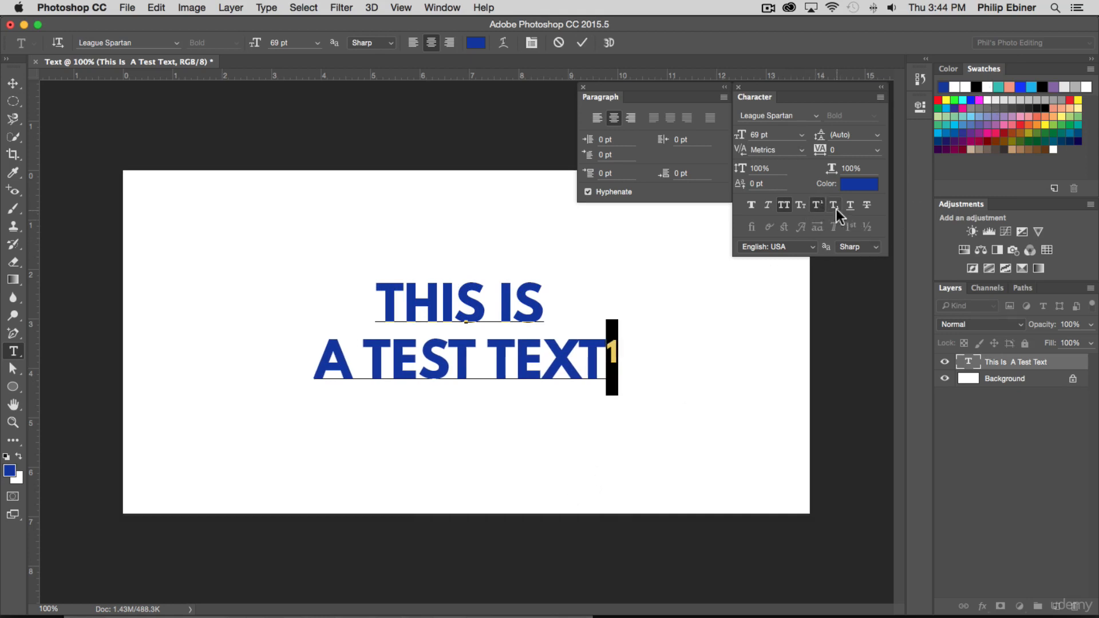
Change the "1" to subscript and reduce its font size to 41 pt
click(835, 206)
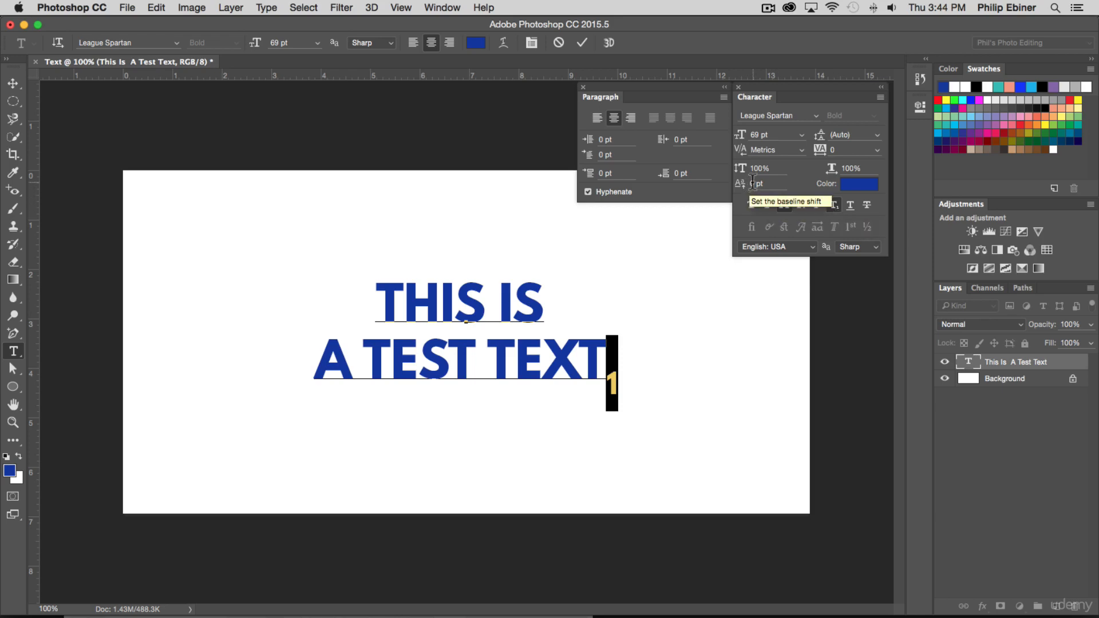
drag(740, 136, 723, 134)
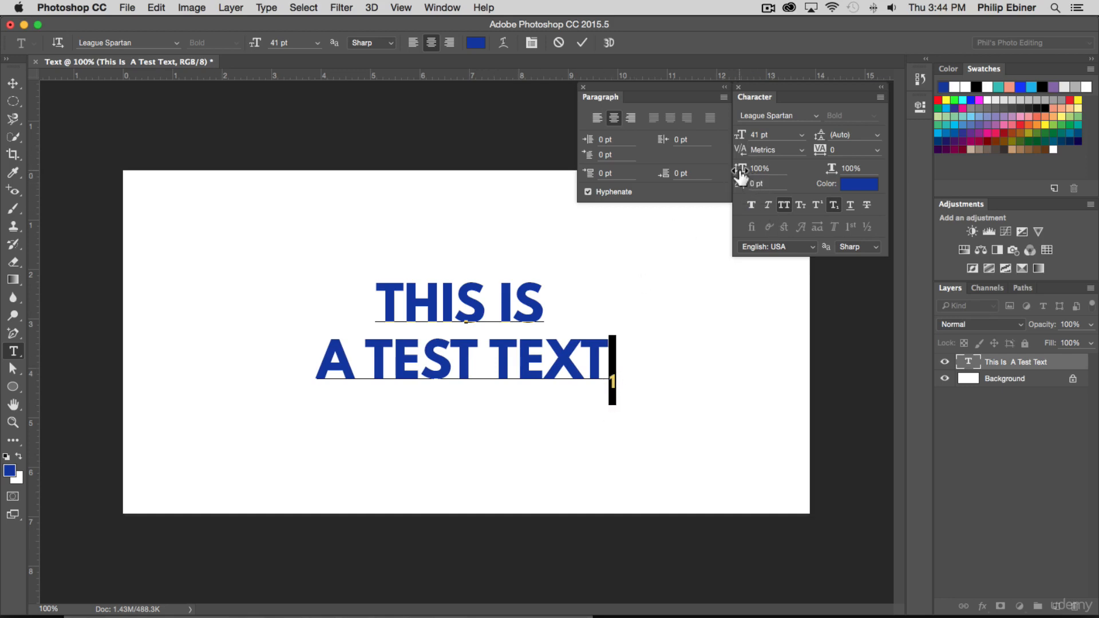
drag(740, 184, 741, 185)
Apply Underline and Strikethrough to all the text and commit the edit
click(576, 338)
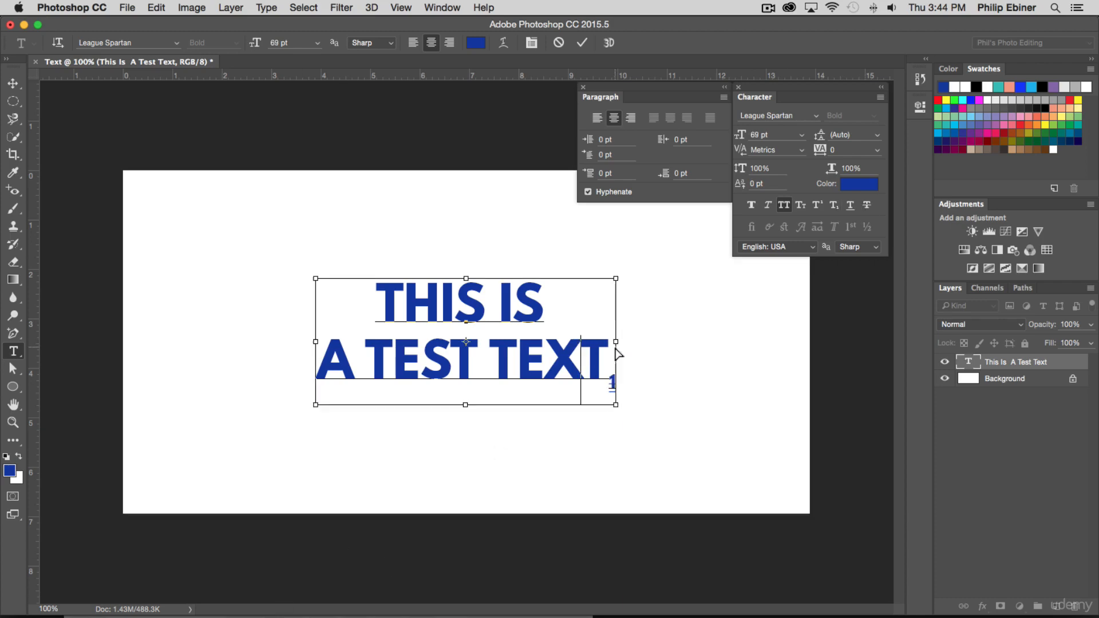
key(super+a)
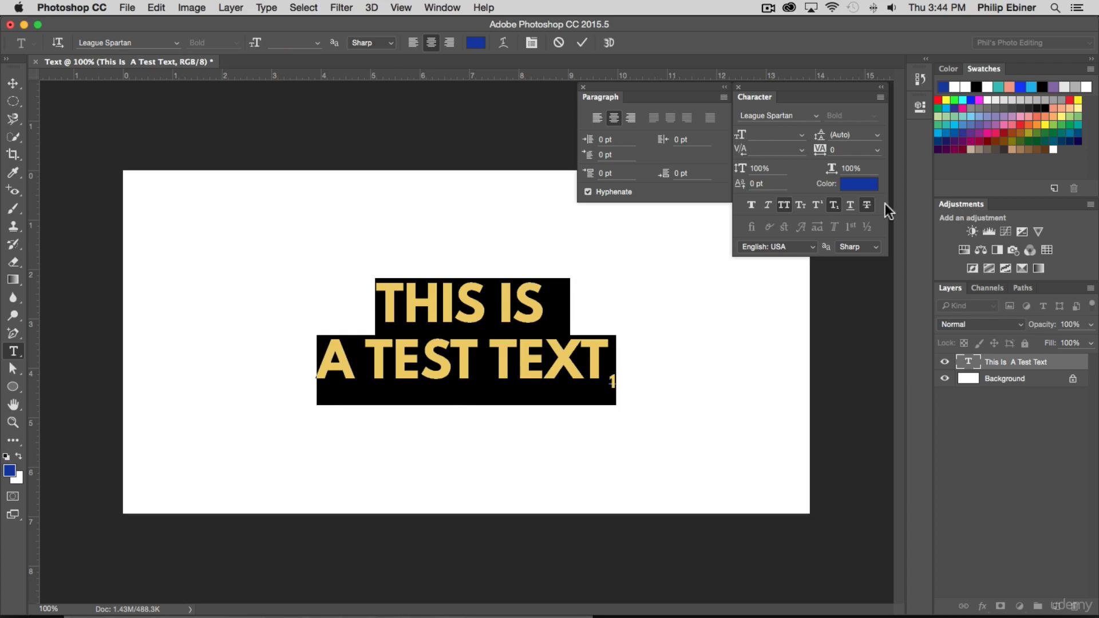
click(870, 206)
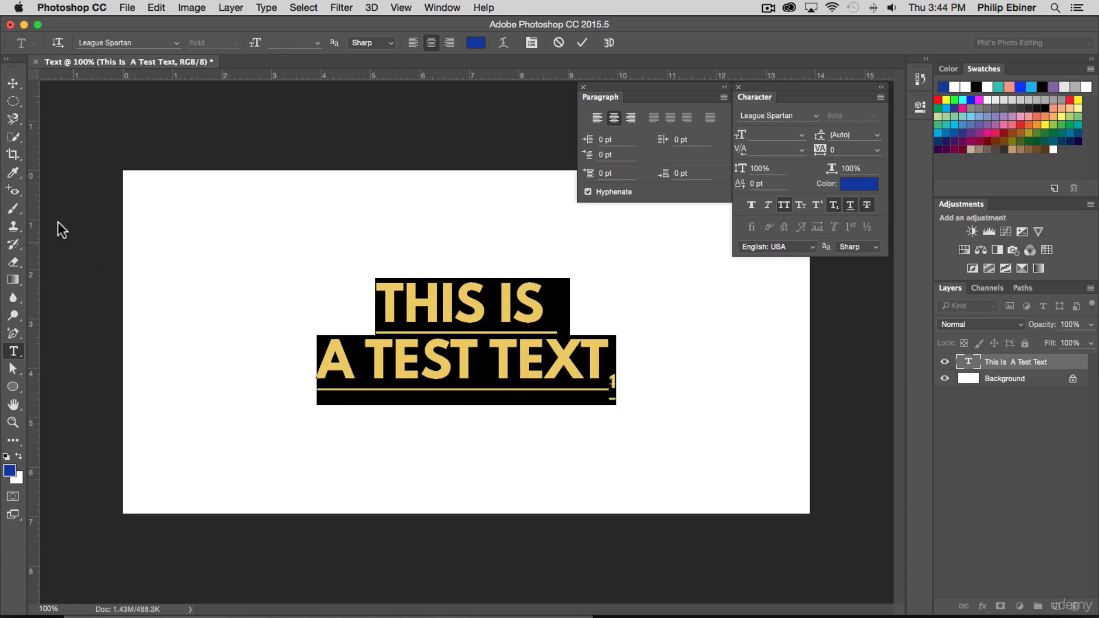
click(866, 206)
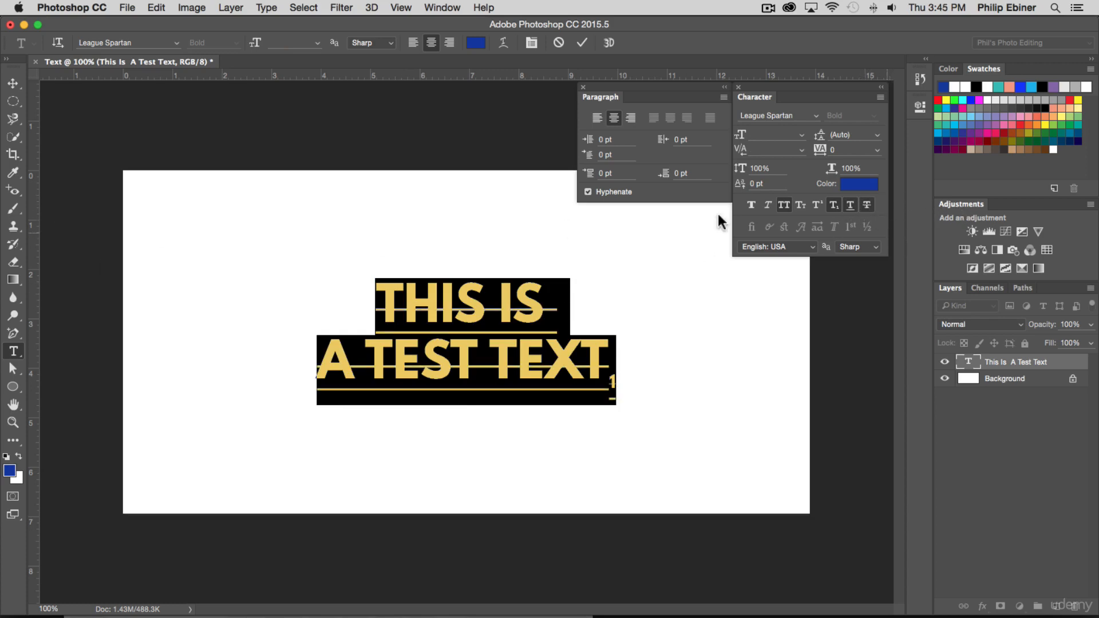
click(13, 83)
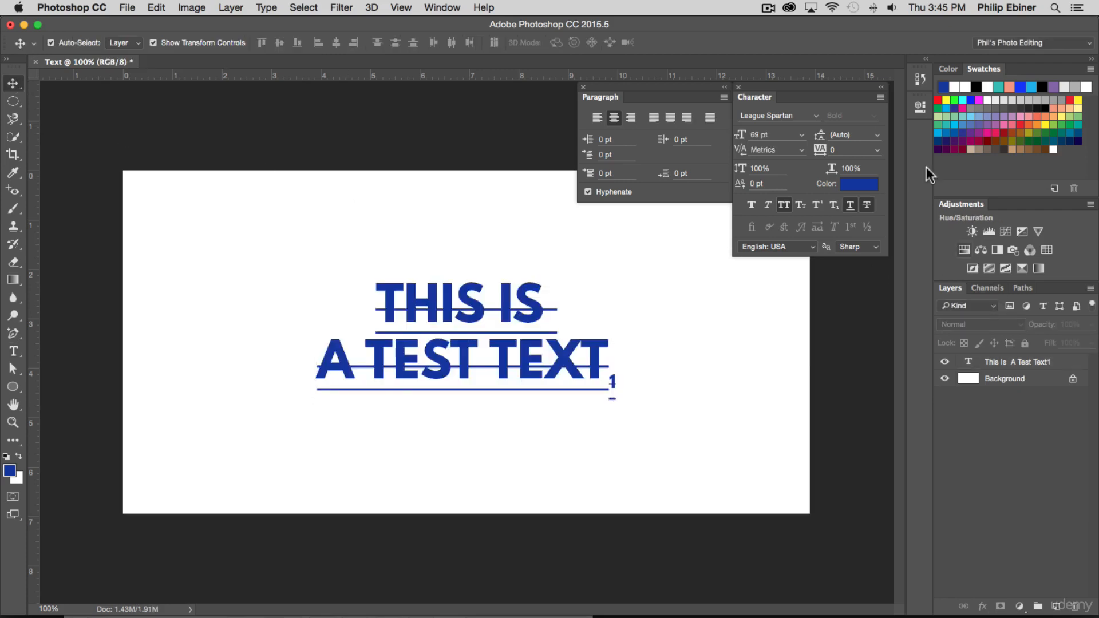
Remove the underline, strikethrough and subscript from the whole text layer
click(850, 205)
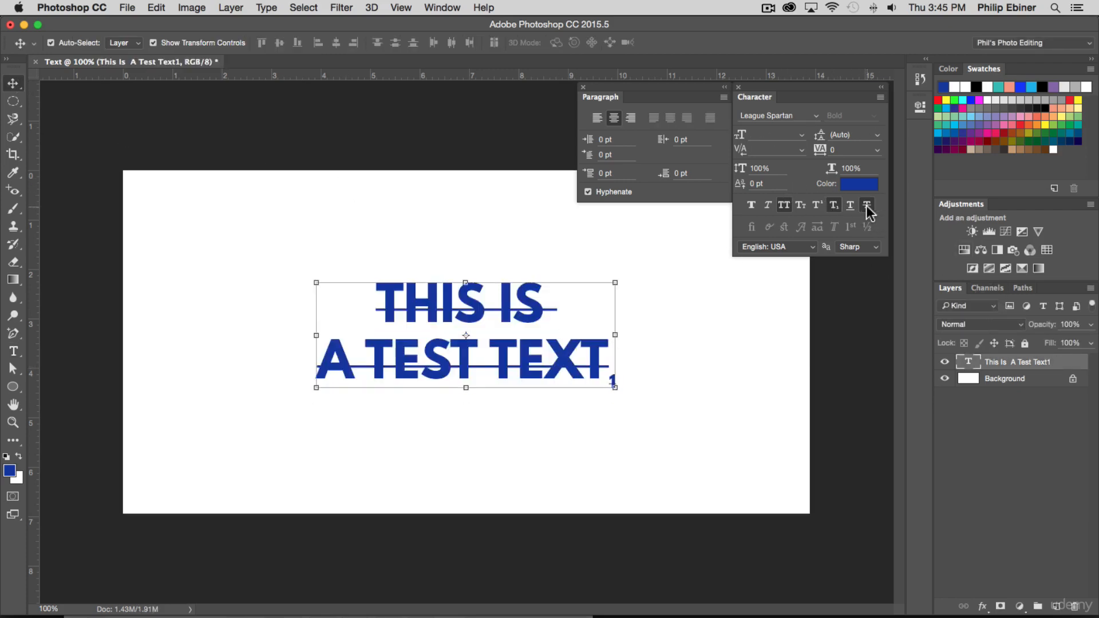
click(867, 205)
click(834, 206)
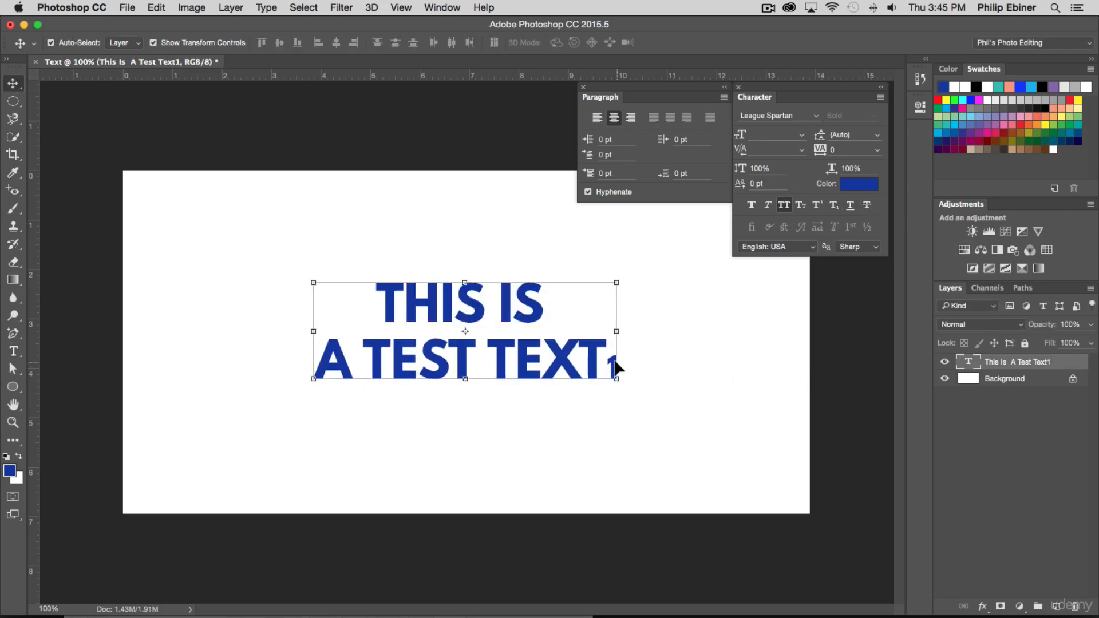
Delete the "1" at the end of the second line and commit the text
key(t)
drag(607, 355, 628, 361)
key(BackSpace)
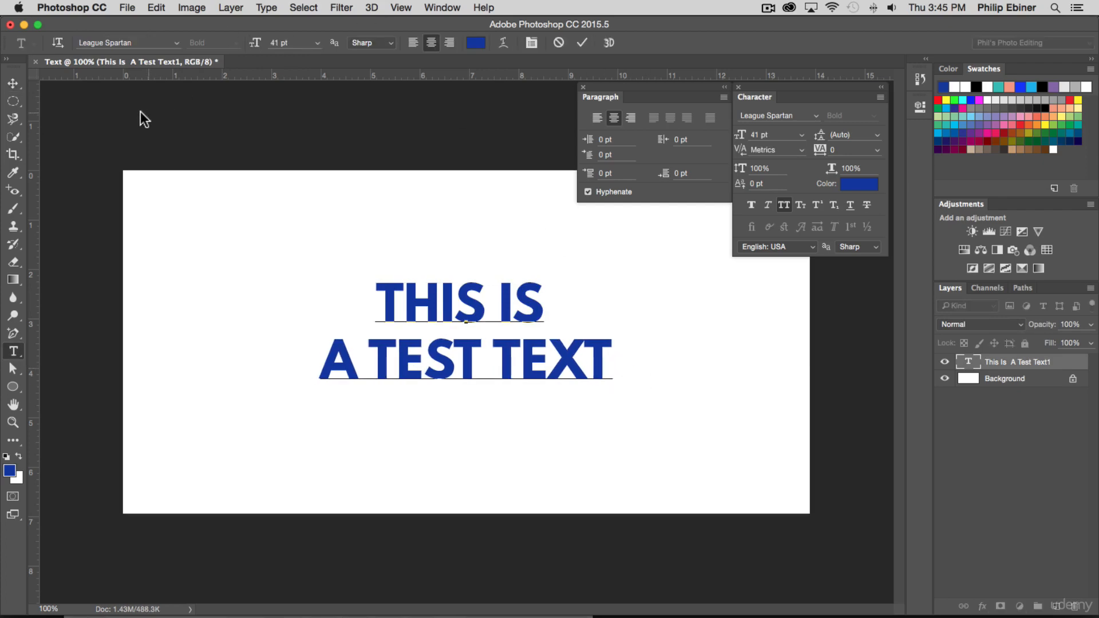
click(13, 84)
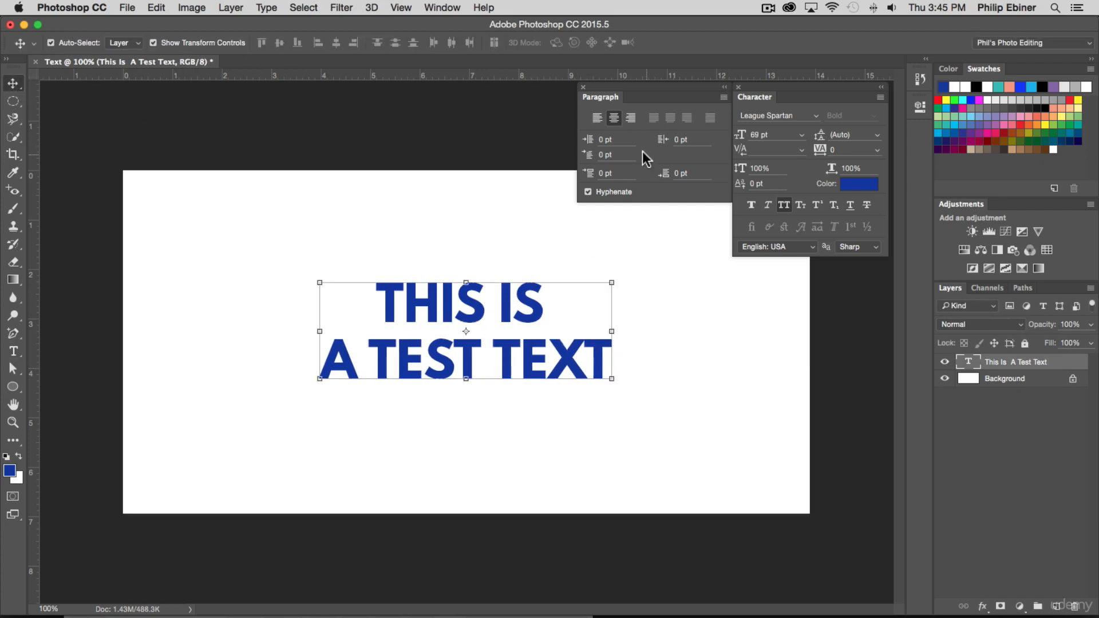
Try left and right alignment on the text layer and return it to centered
click(597, 119)
click(615, 119)
click(630, 119)
click(612, 119)
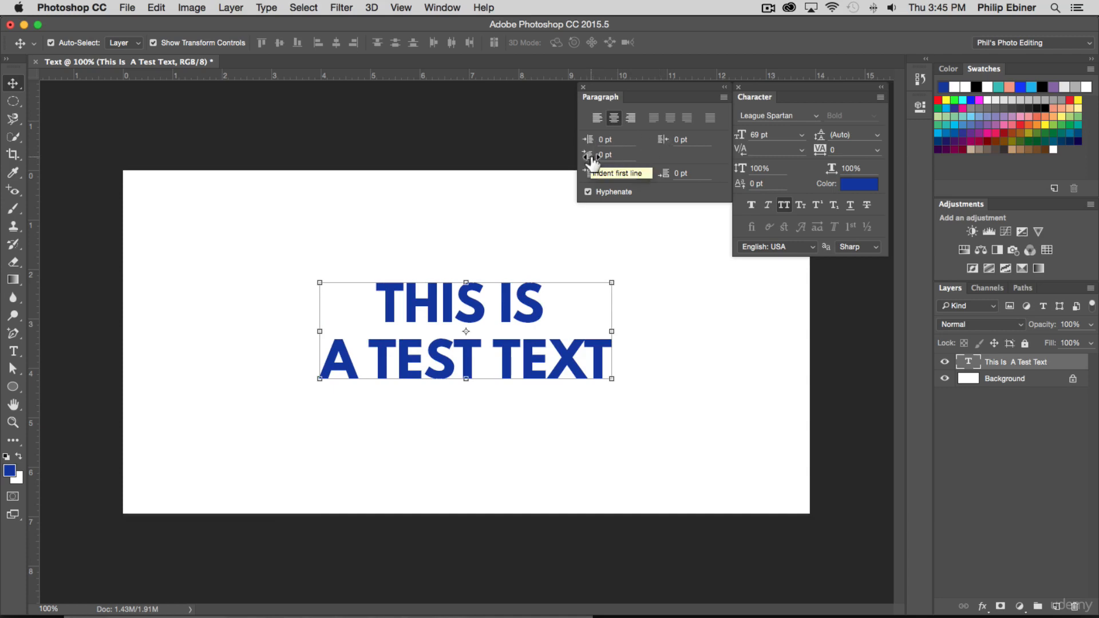
Try the left margin indent on the text with left and center alignment, restoring centered text without an indent
click(597, 118)
drag(588, 140, 622, 145)
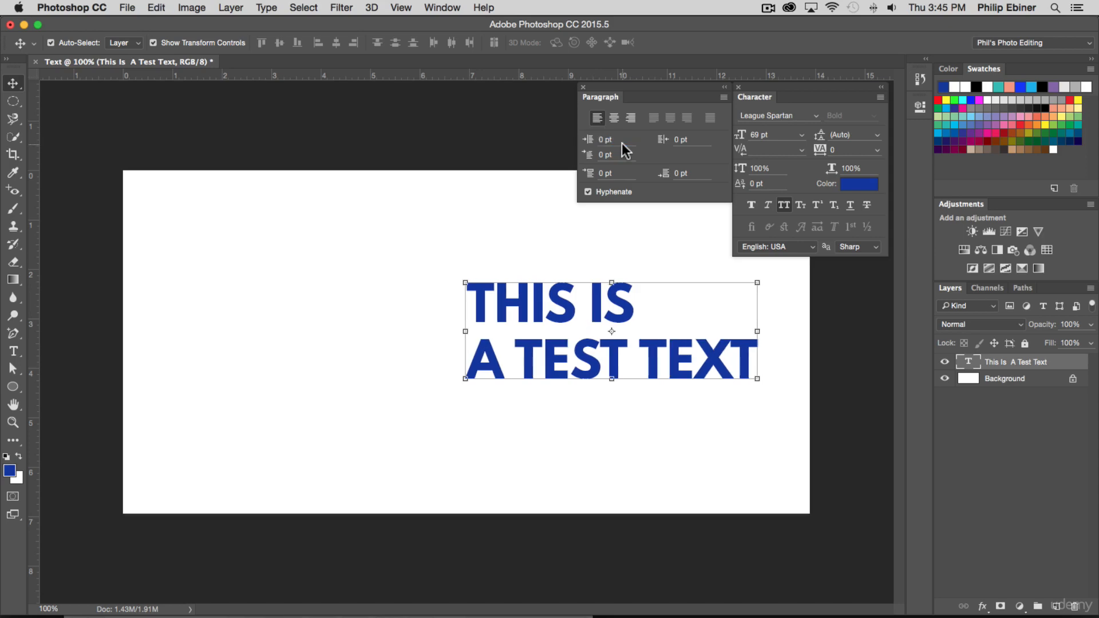
click(615, 117)
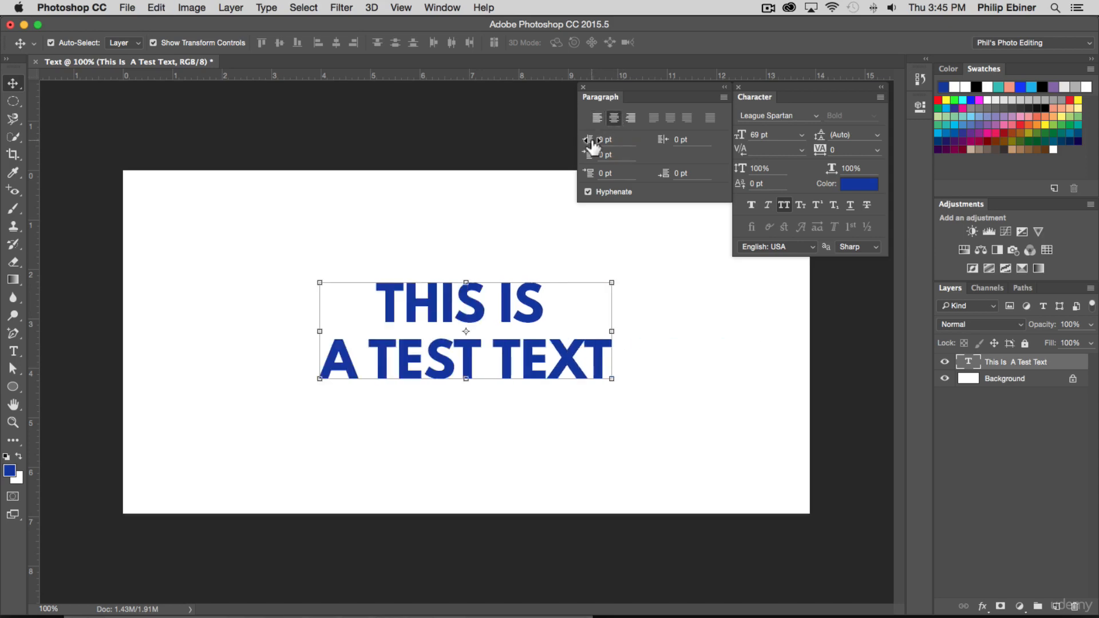
drag(593, 145, 661, 148)
key(super+z)
Move the text to the lower-left part of the canvas and draw a paragraph text box in the upper-right area
drag(467, 312, 321, 390)
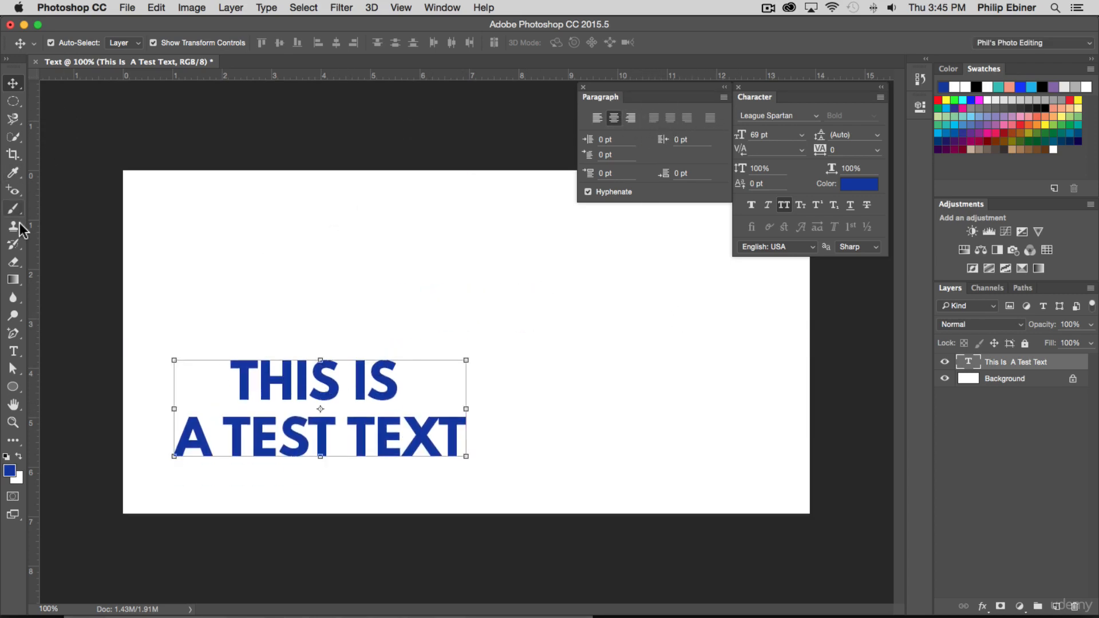
click(14, 351)
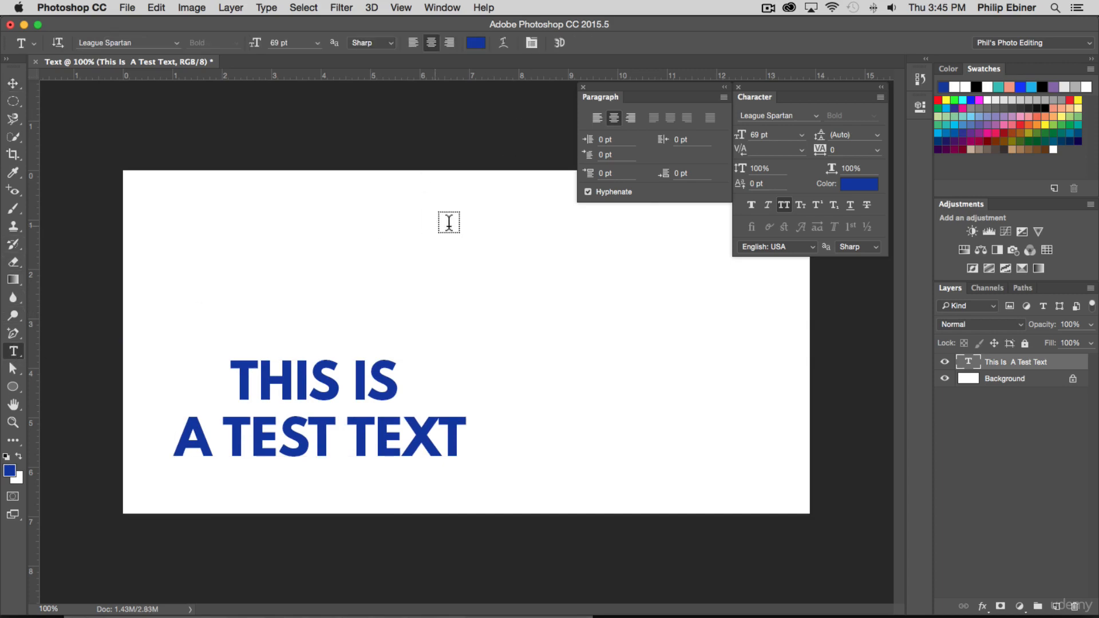
drag(449, 226, 726, 388)
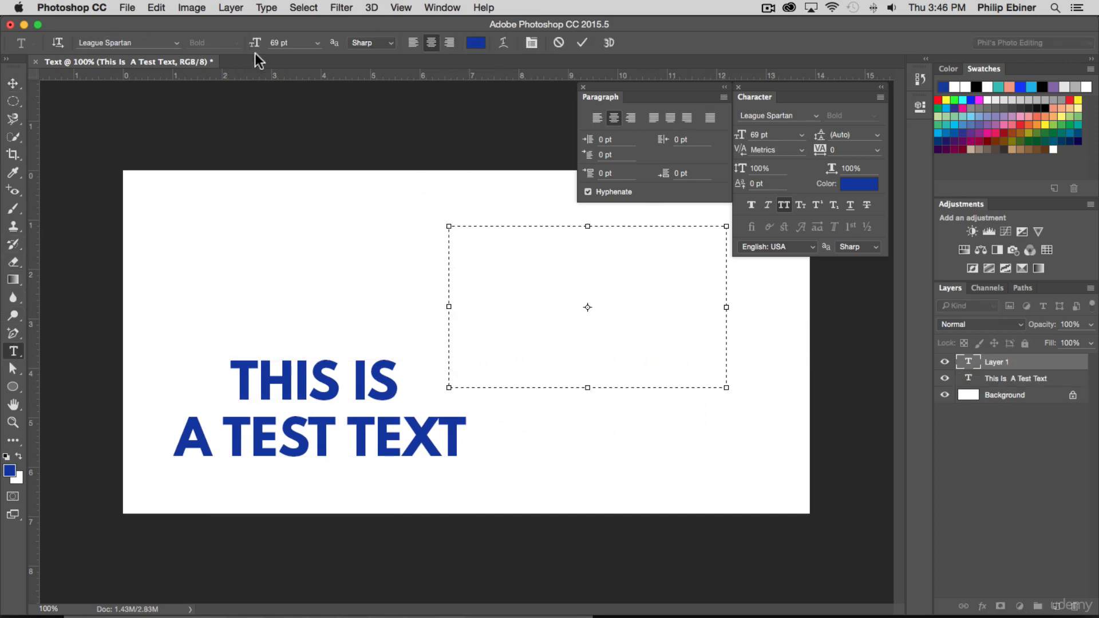
Set the new text box's font size to 31 pt and enter "THIS IS A TEST TEXT." in it
drag(252, 51, 232, 51)
text(THIS )
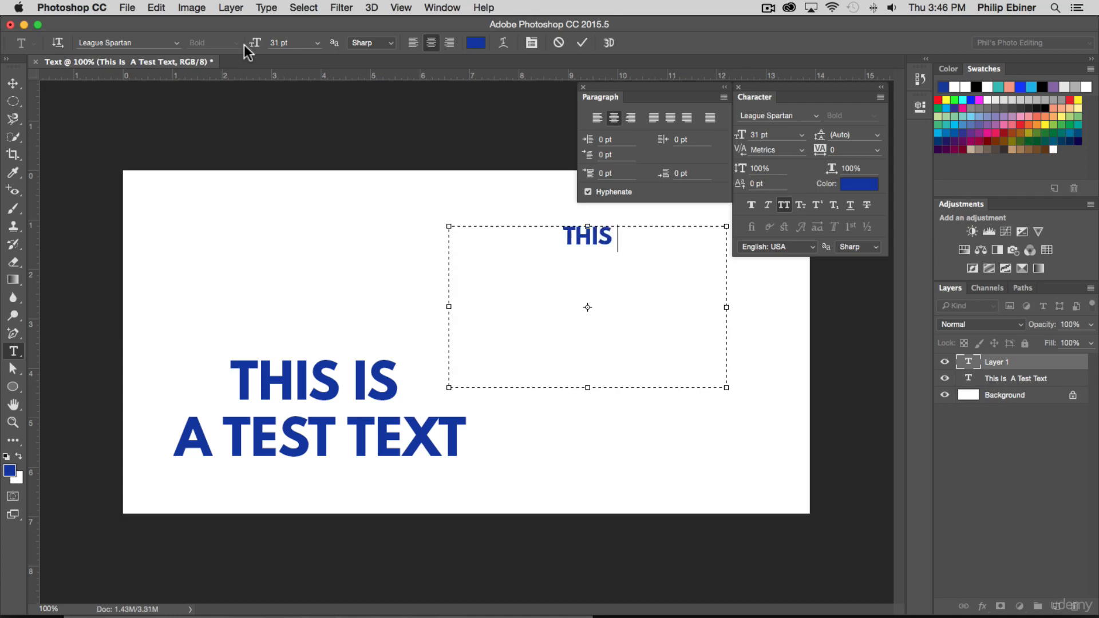
text(IS A TEST TEXT)
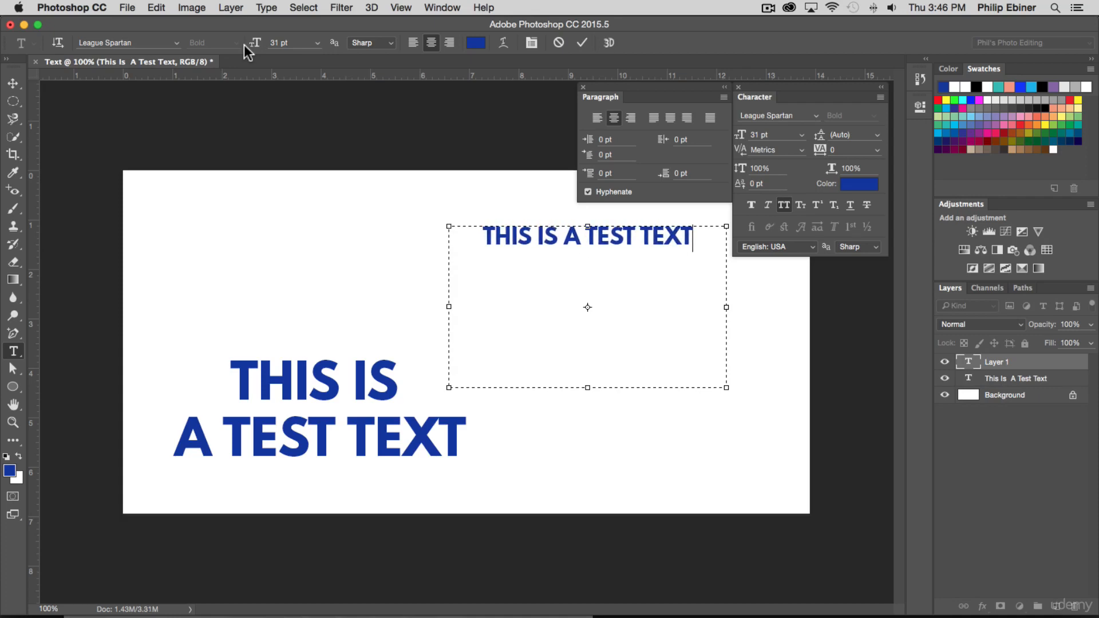
key(super+a)
key(Right)
text(.)
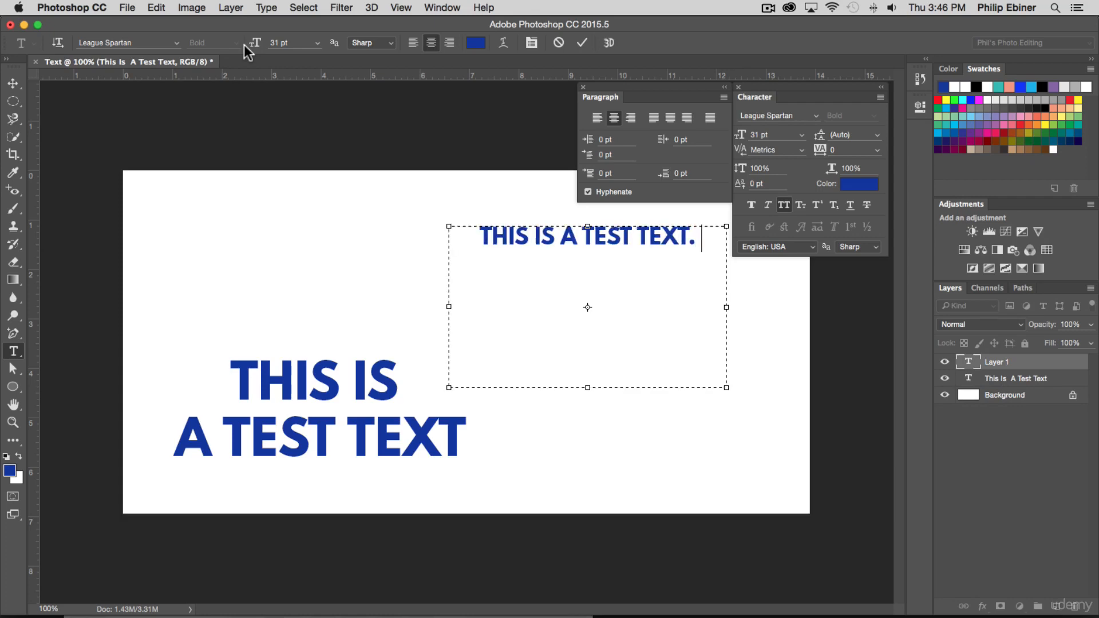
key(BackSpace)
key(BackSpace)
text(.)
Fill the text box with pasted copies of the sentence so that it appears six times
key(super+a)
key(super+v)
key(super+v)
key(super+v)
key(super+v)
key(super+v)
key(super+v)
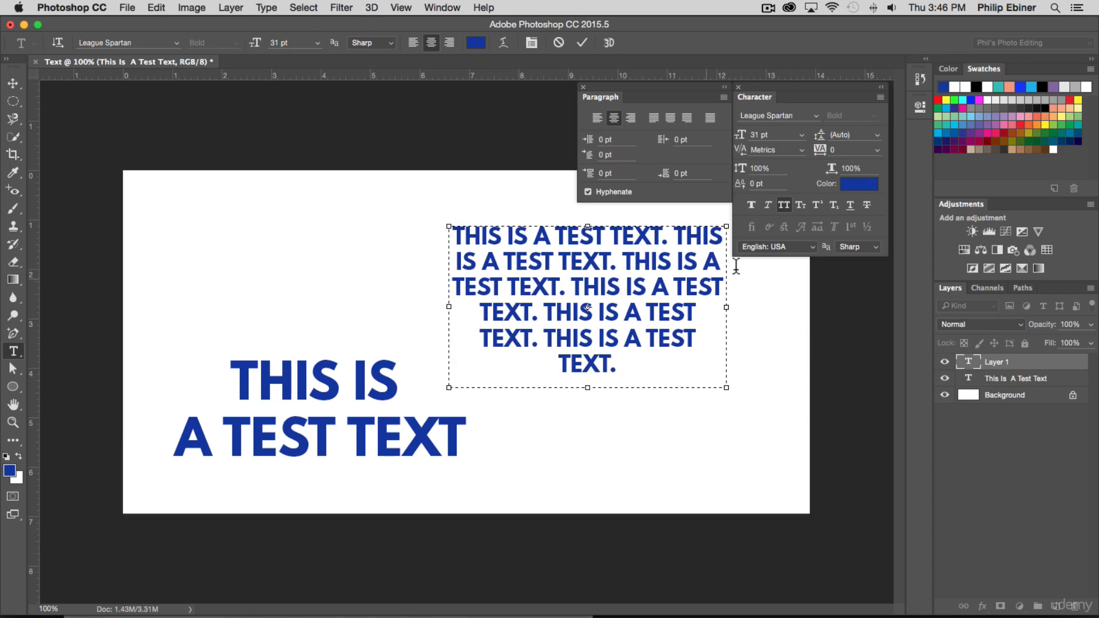
Compare left alignment and the justification options on the paragraph, set it to justified with the last line left-aligned, and commit it
click(599, 118)
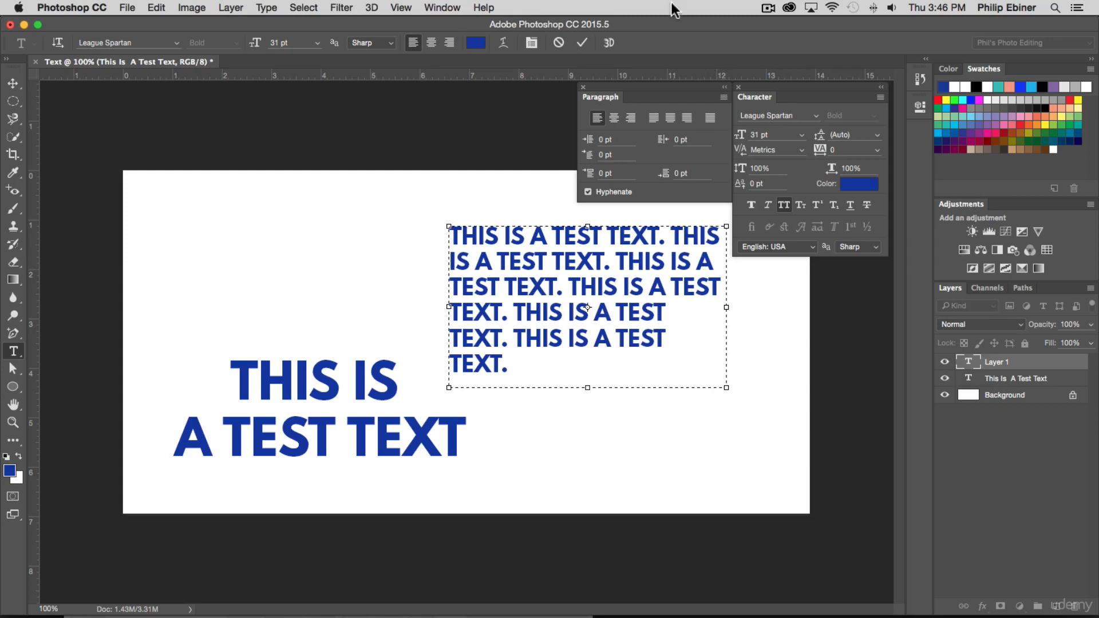
click(657, 121)
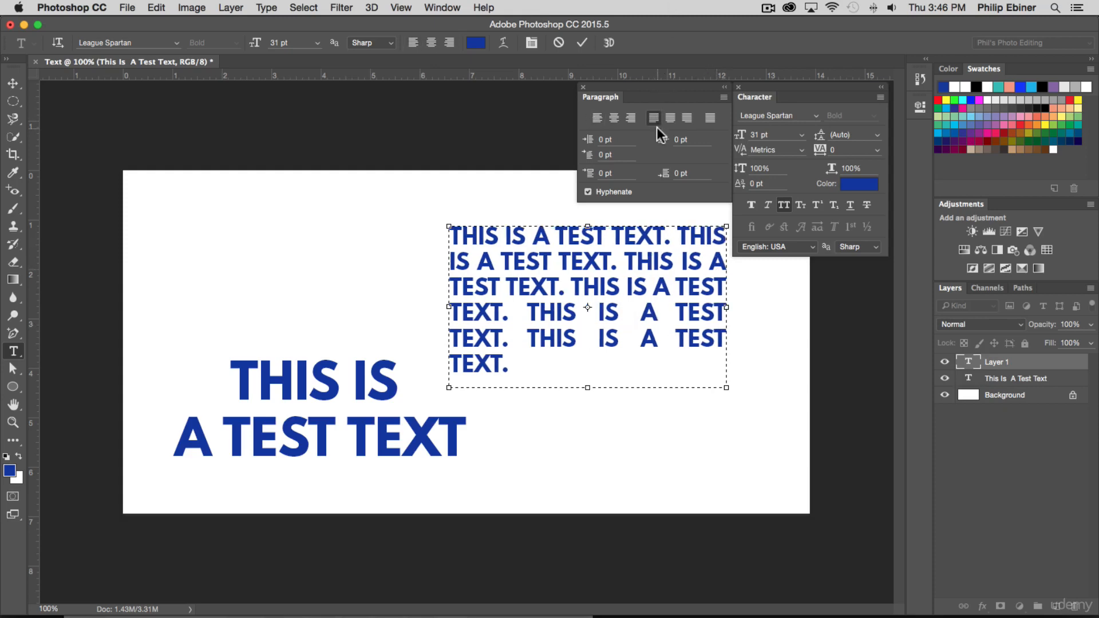
click(671, 118)
click(662, 117)
click(687, 118)
click(654, 117)
click(671, 118)
click(687, 118)
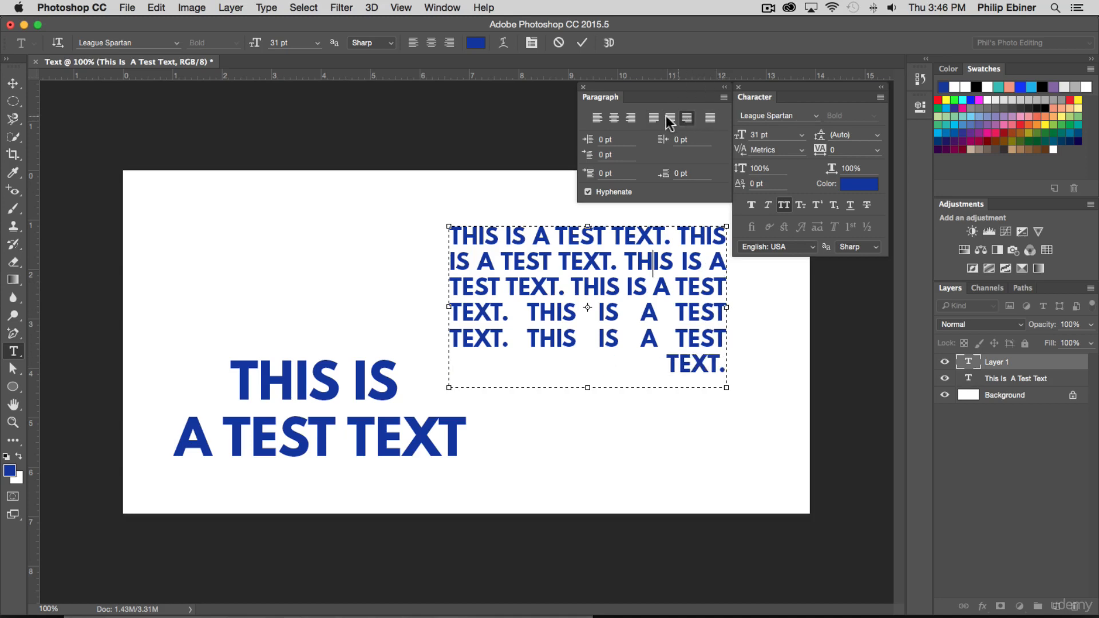
click(709, 118)
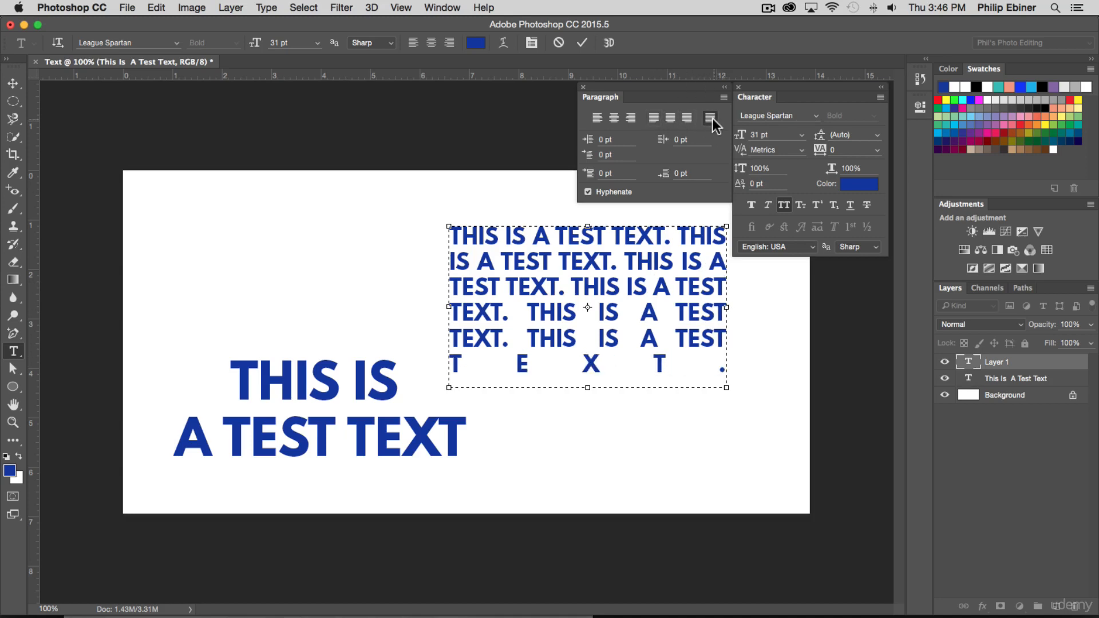
click(653, 118)
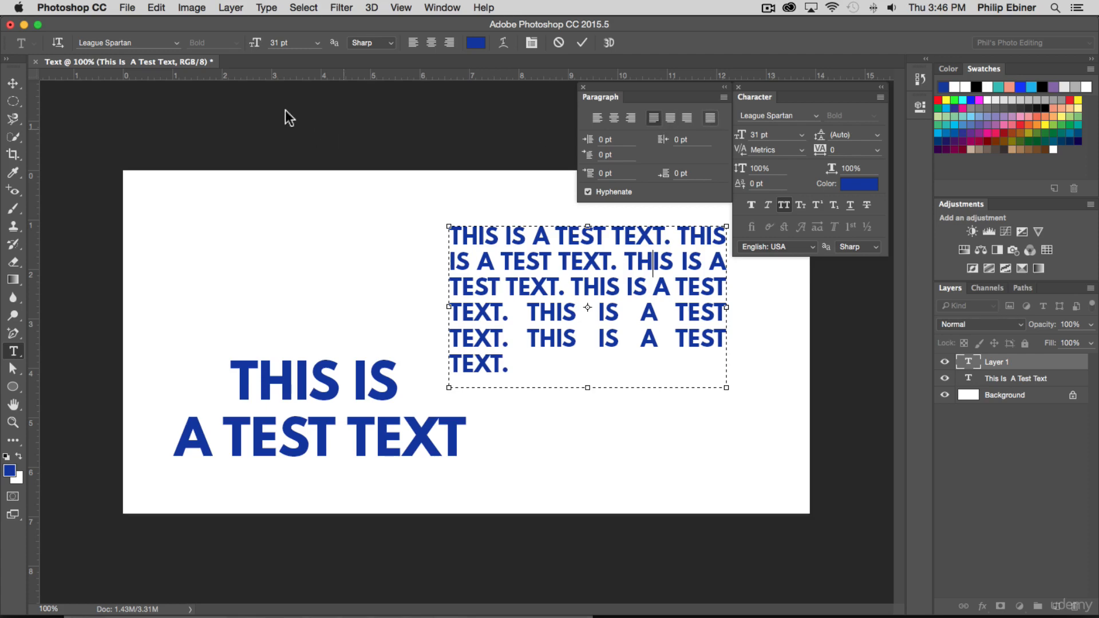
click(14, 84)
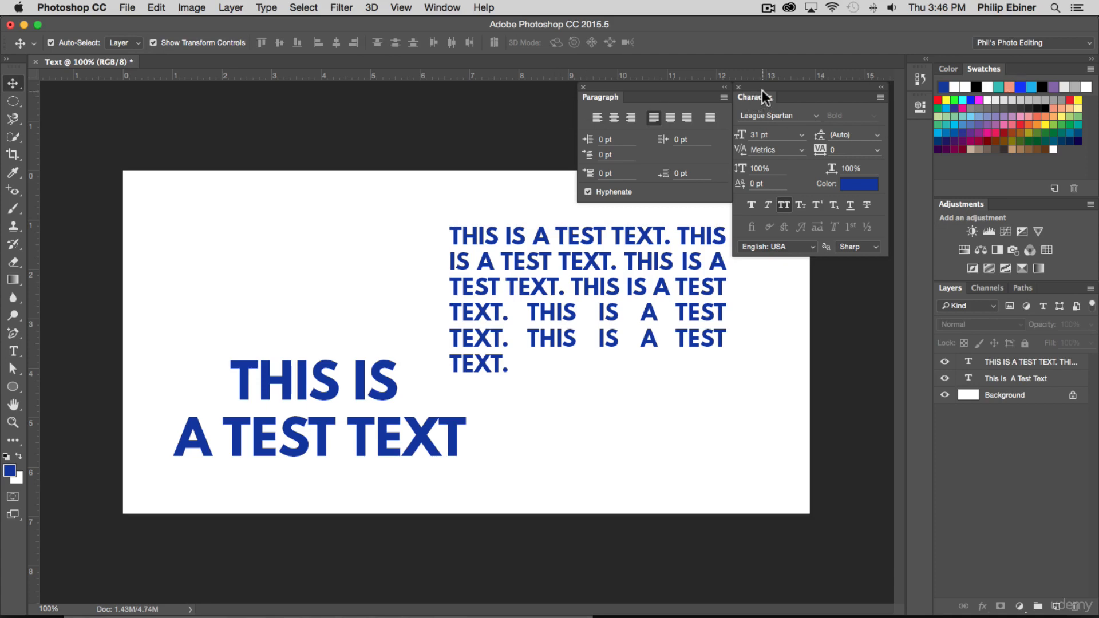
Dock the Character and Paragraph panels together in one group above the Adjustments panel
drag(757, 95, 977, 196)
drag(595, 97, 999, 205)
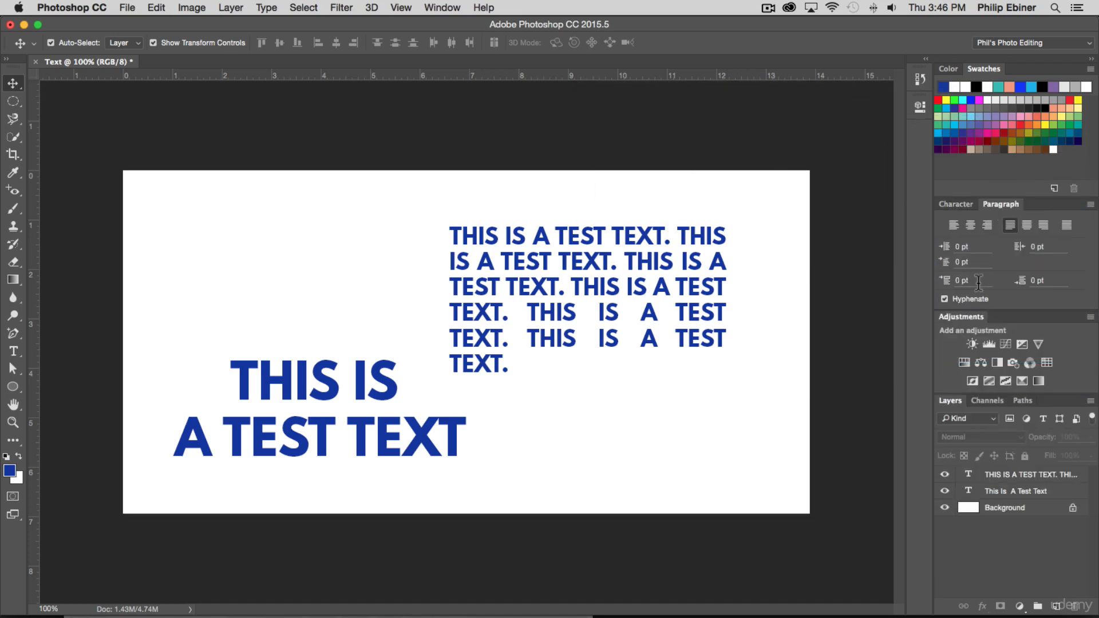